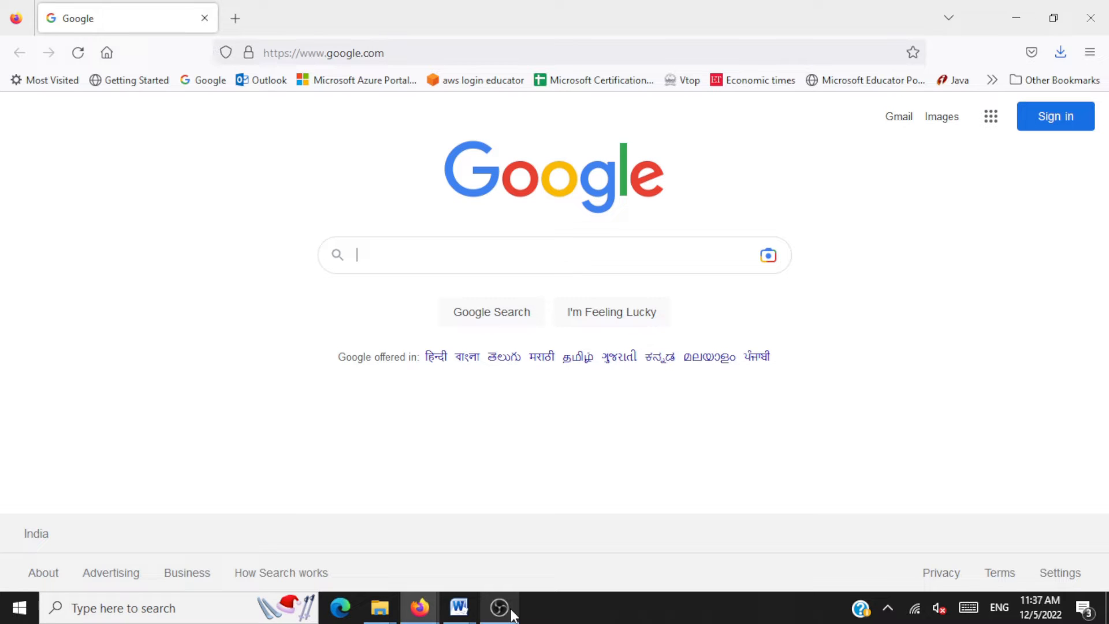
pyautogui.write('vs code ')
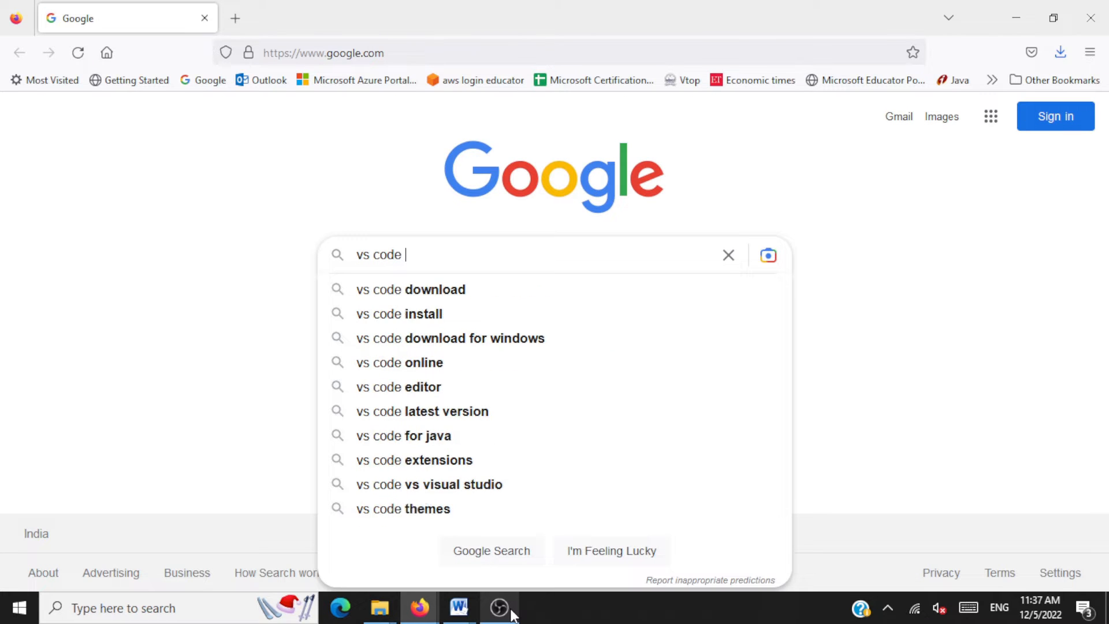
pyautogui.write('download for win')
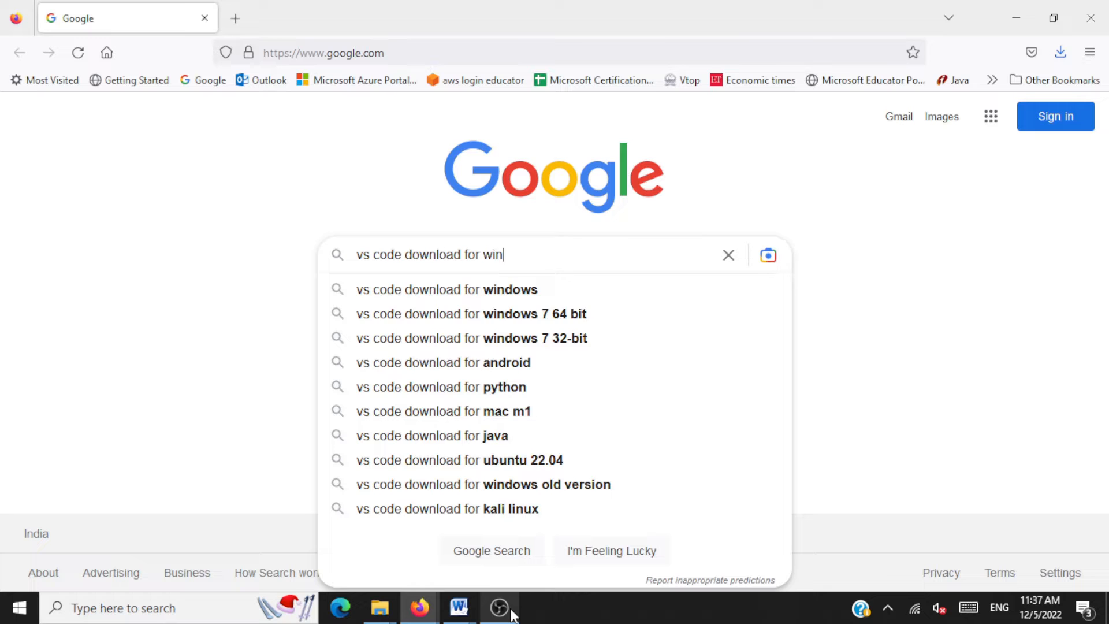
pyautogui.write('dows')
# Run the Google search for 'vs code download for windows'.
pyautogui.press('Return')
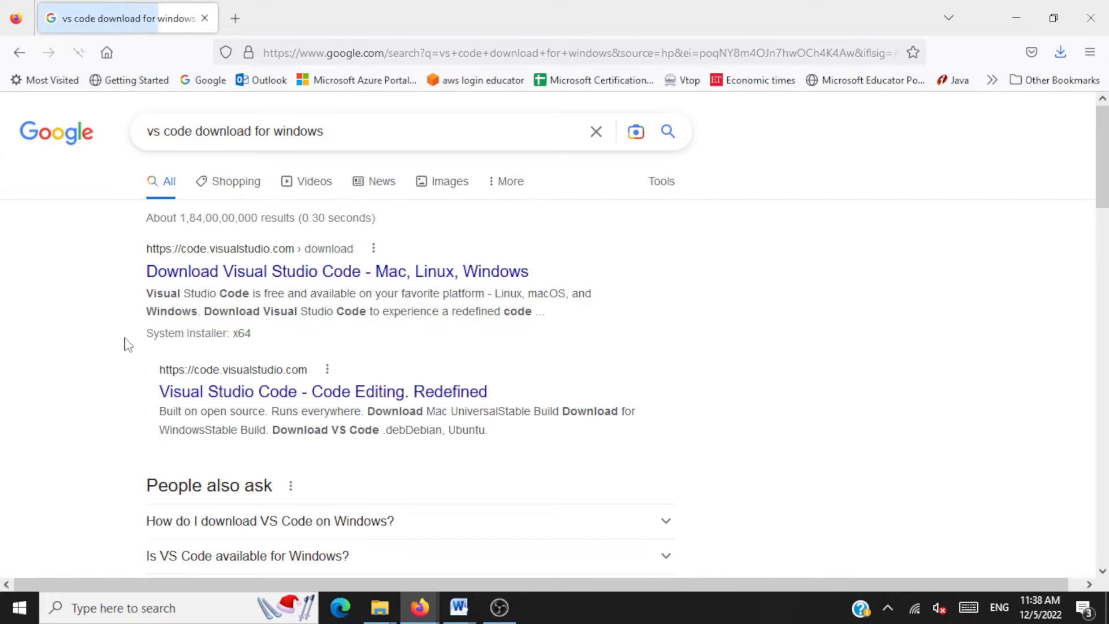
# Save the VS Code 64-bit Windows User Installer from code.visualstudio.com.
pyautogui.click(248, 273)
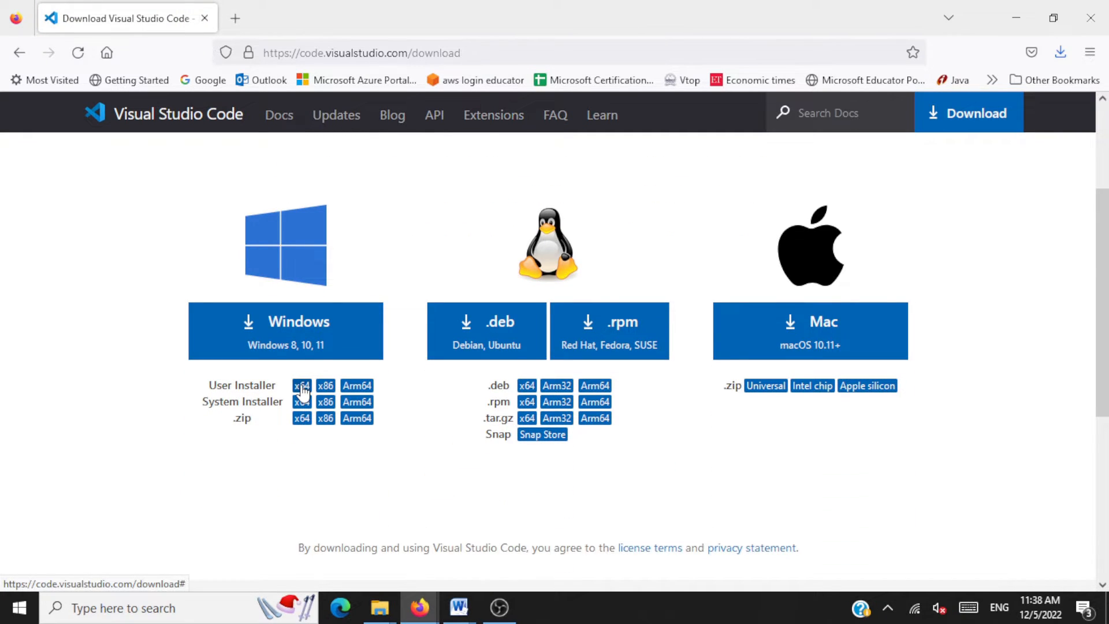
pyautogui.click(301, 386)
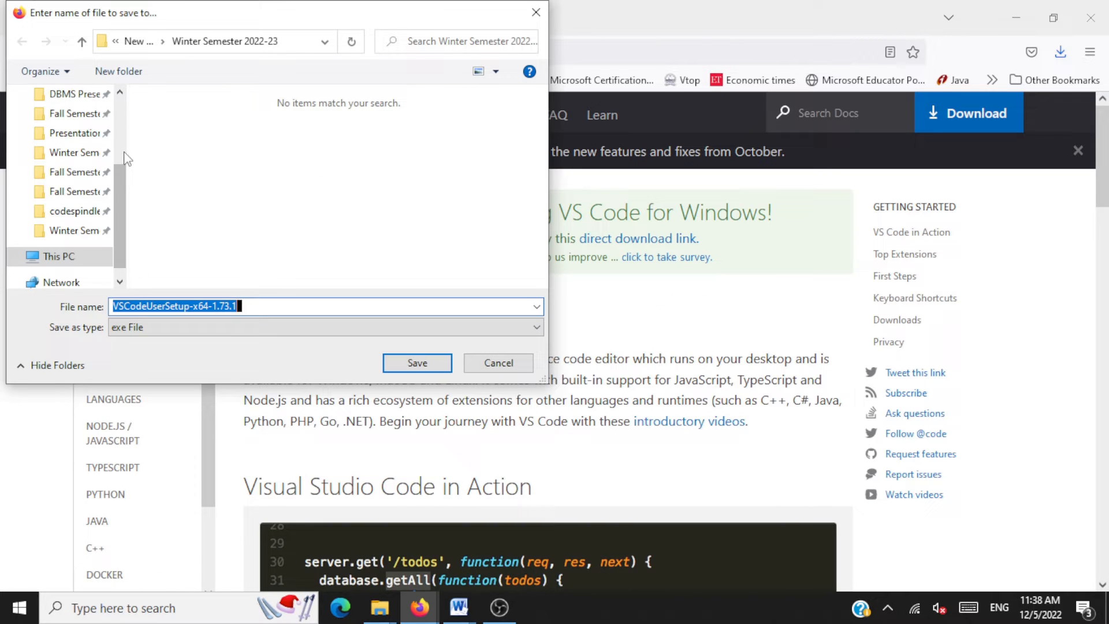
pyautogui.moveTo(120, 160); pyautogui.dragTo(120, 218)
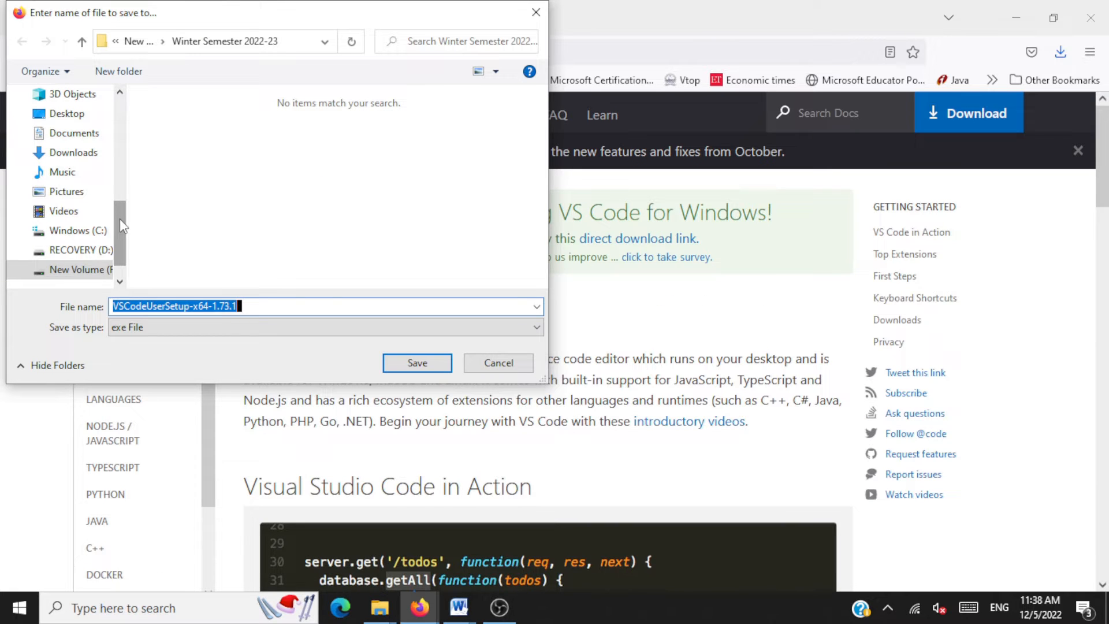
pyautogui.click(416, 363)
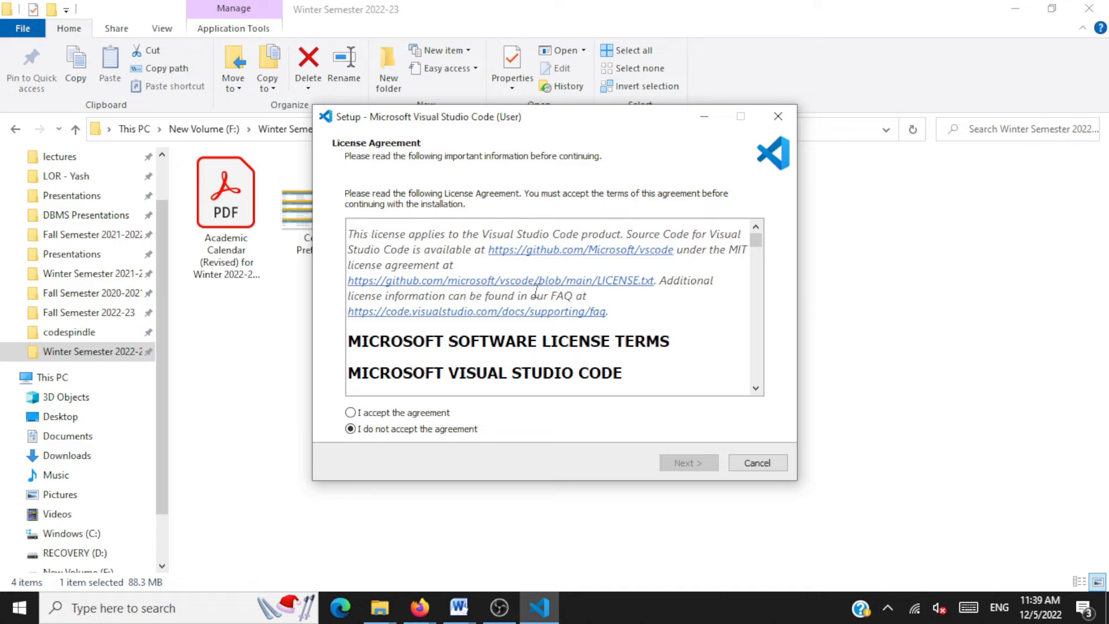
# Accept the licence, keep default install and shortcut folders, and tick 'Create a desktop icon'.
pyautogui.click(350, 413)
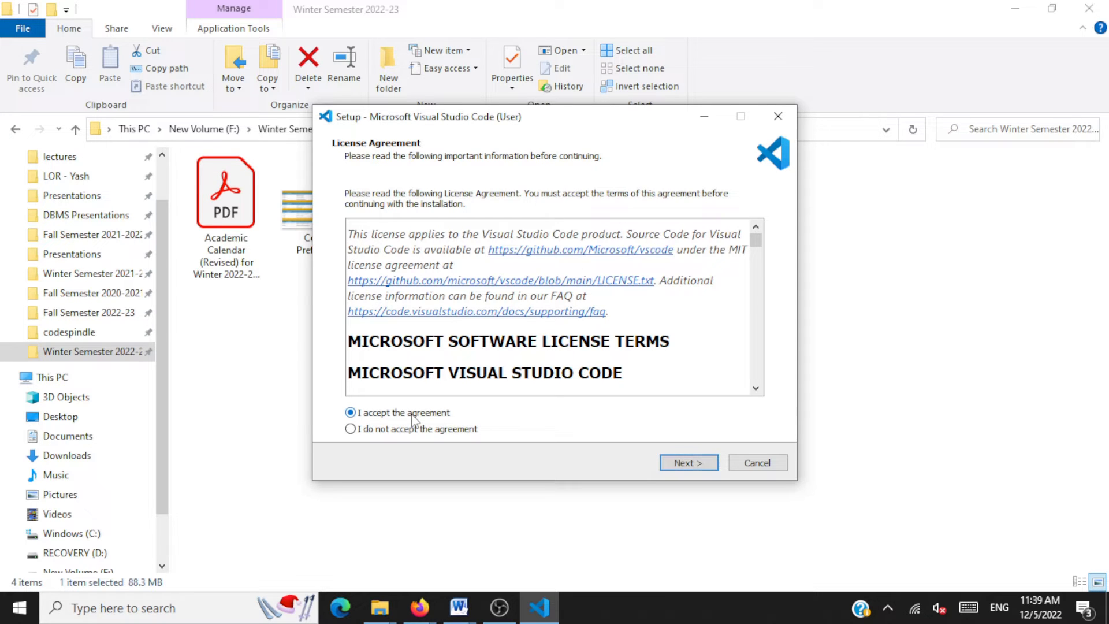
pyautogui.click(687, 463)
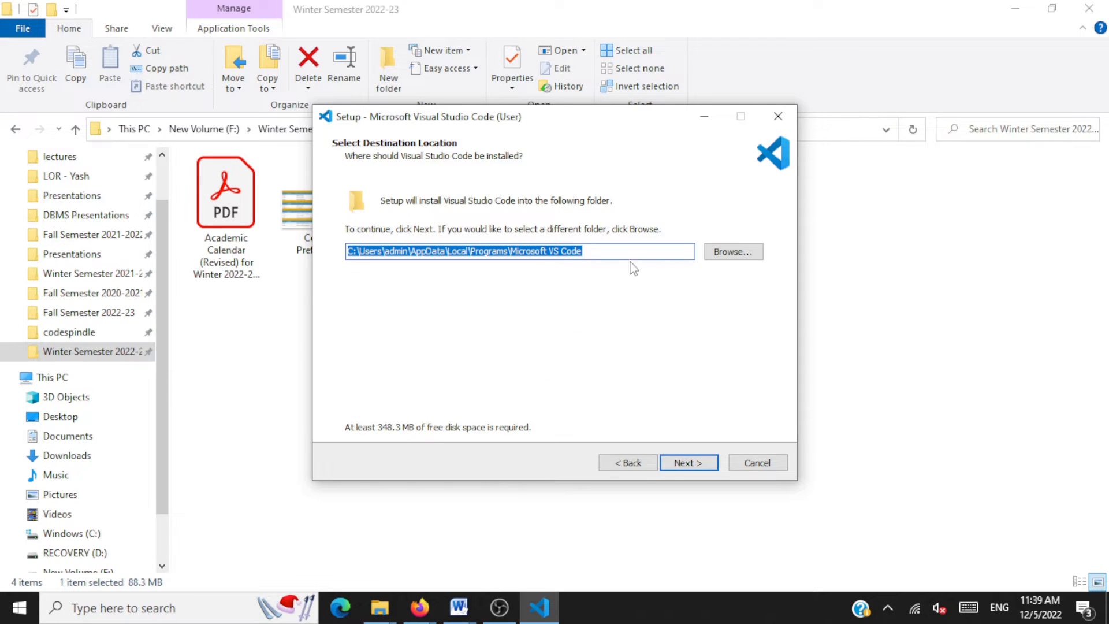
pyautogui.click(687, 464)
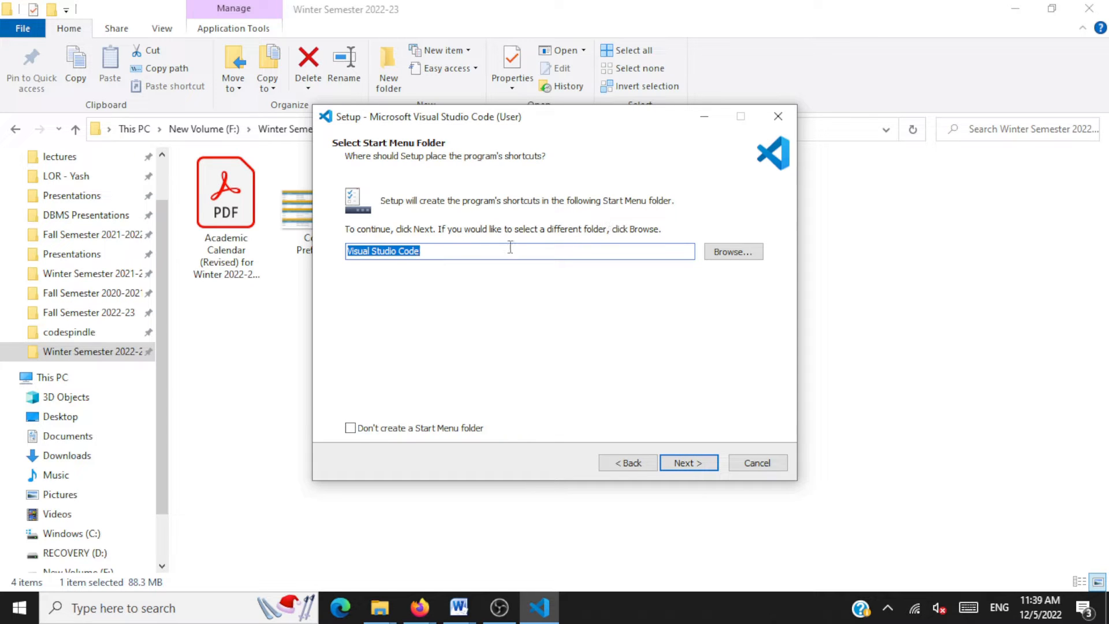
pyautogui.click(689, 467)
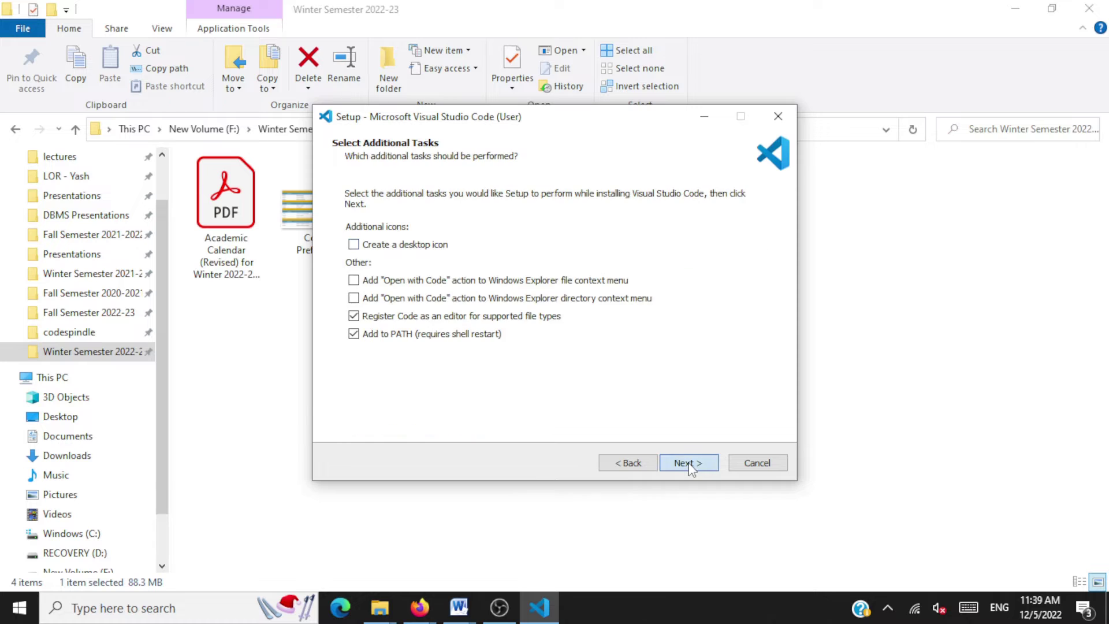
pyautogui.click(353, 246)
pyautogui.click(689, 462)
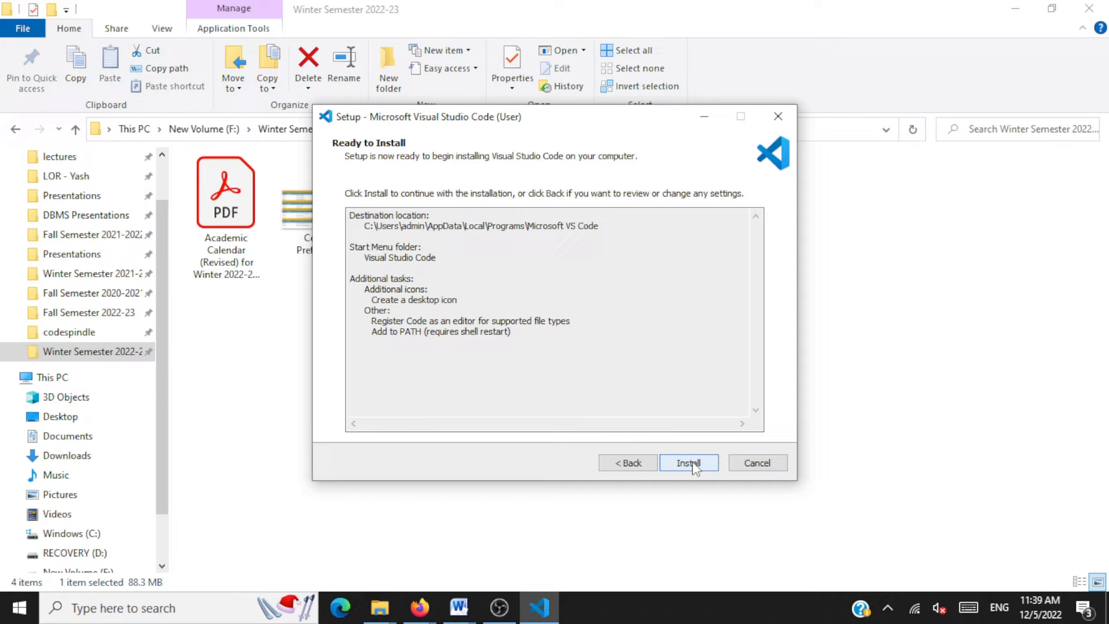
# Run the installation and finish with 'Launch Visual Studio Code' checked.
pyautogui.click(690, 462)
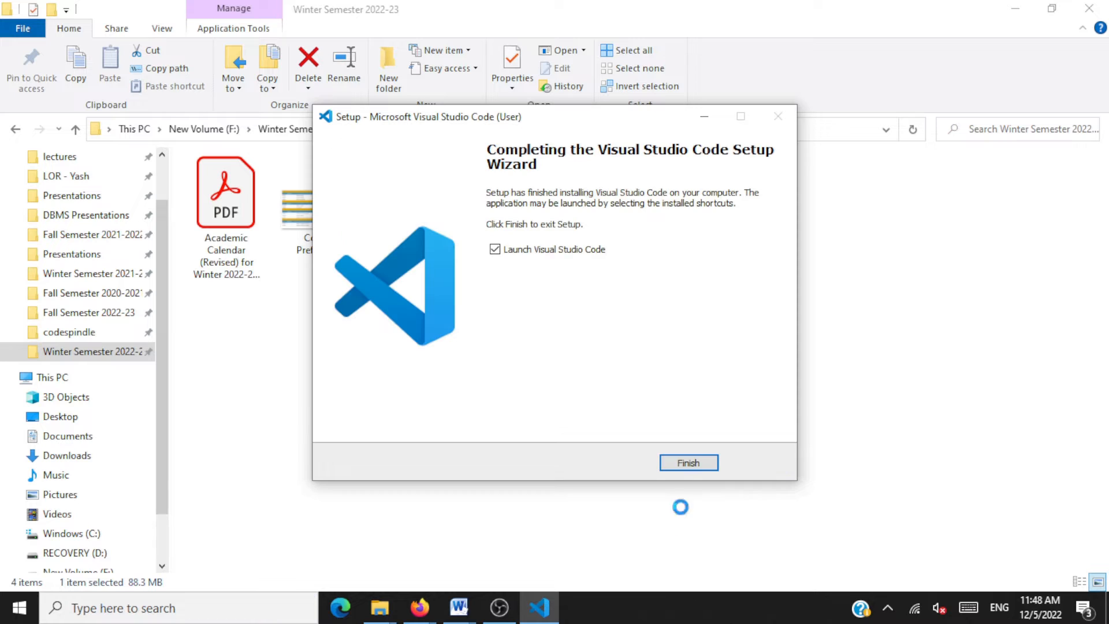
pyautogui.click(688, 463)
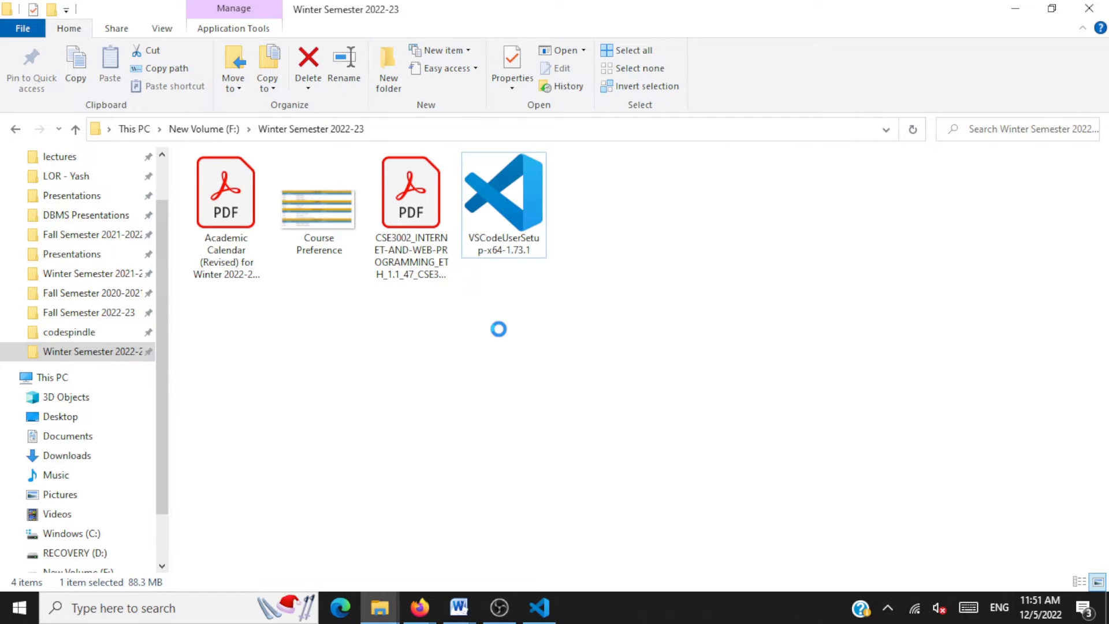
# Create a new folder in Winter Semester 2022-23 and start renaming it to codedemo.
pyautogui.rightClick(500, 335)
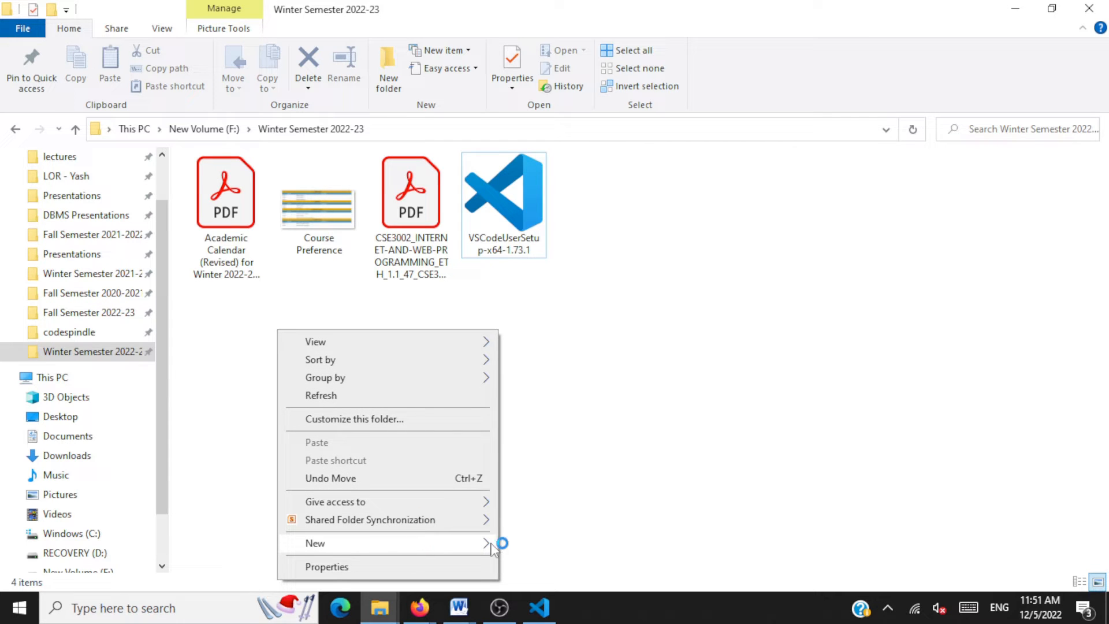
pyautogui.moveTo(314, 544)
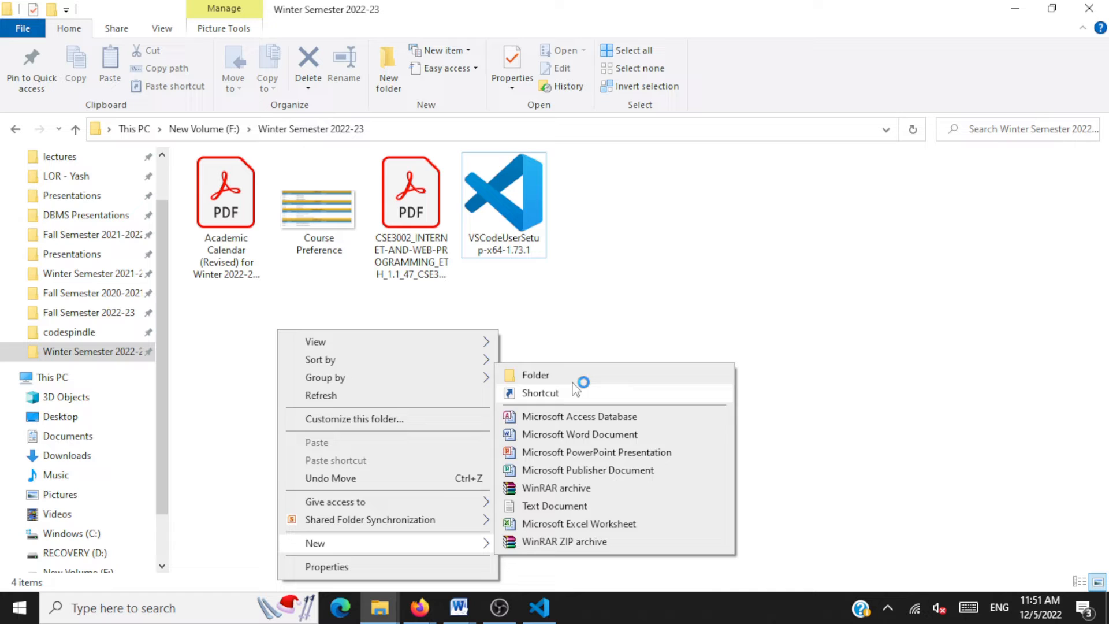
pyautogui.click(575, 382)
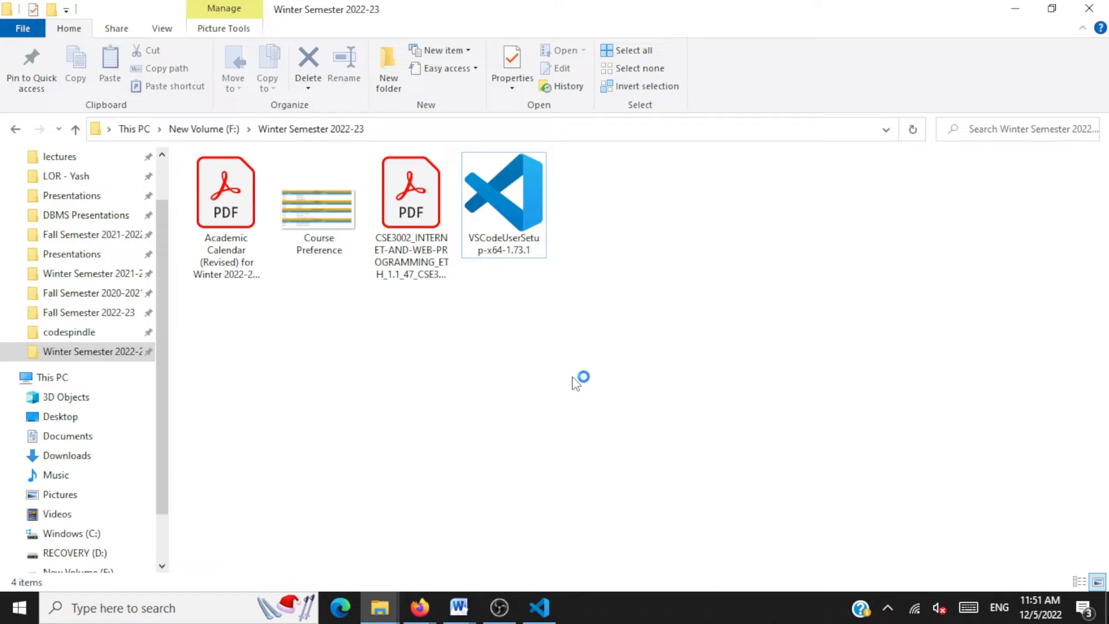
pyautogui.rightClick(230, 246)
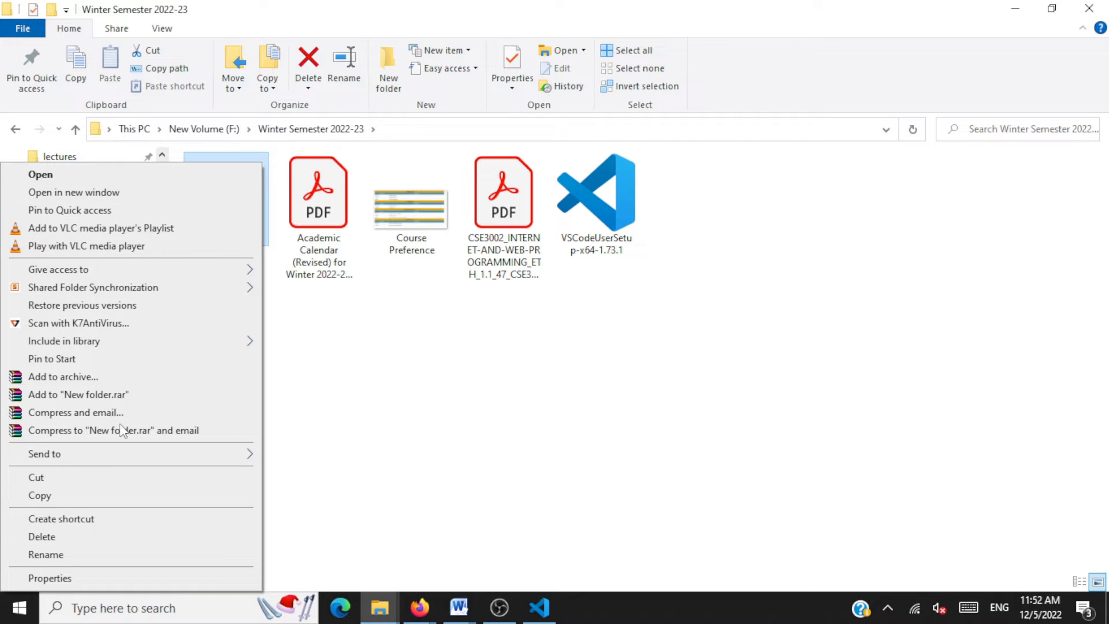
pyautogui.click(46, 555)
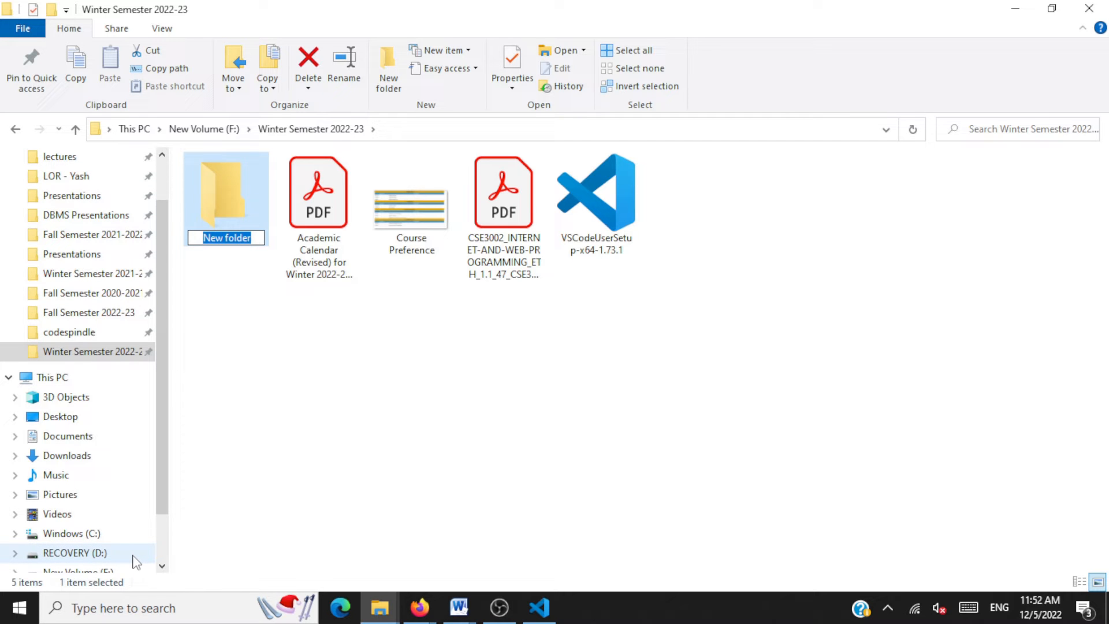
pyautogui.write('codedemo')
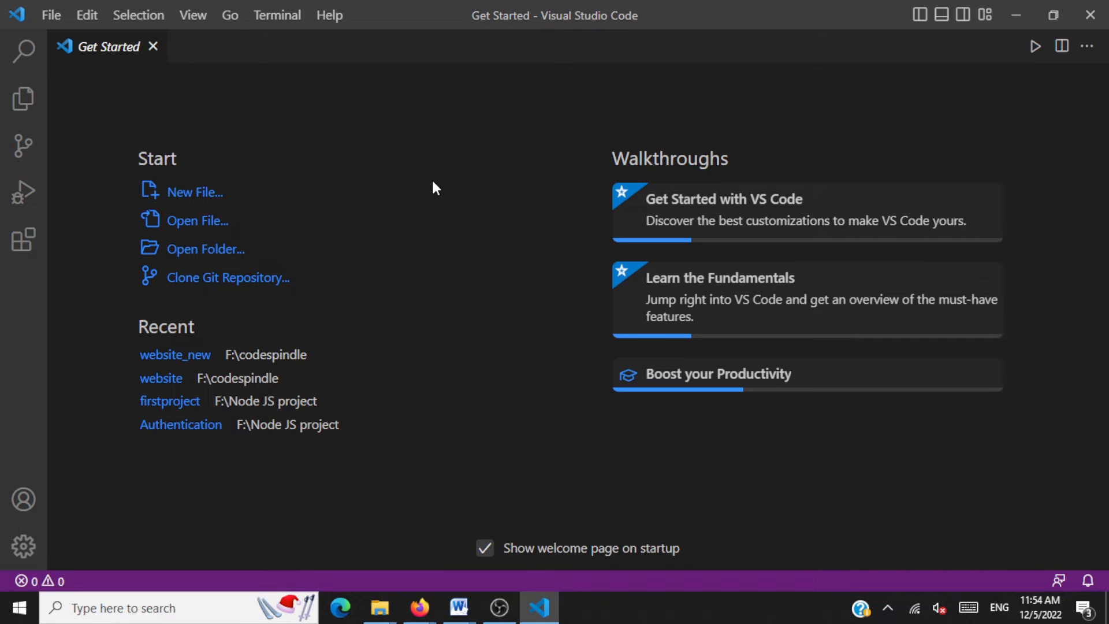
# Open the codedemo folder as the workspace and confirm 'Yes, I trust the authors'.
pyautogui.click(51, 15)
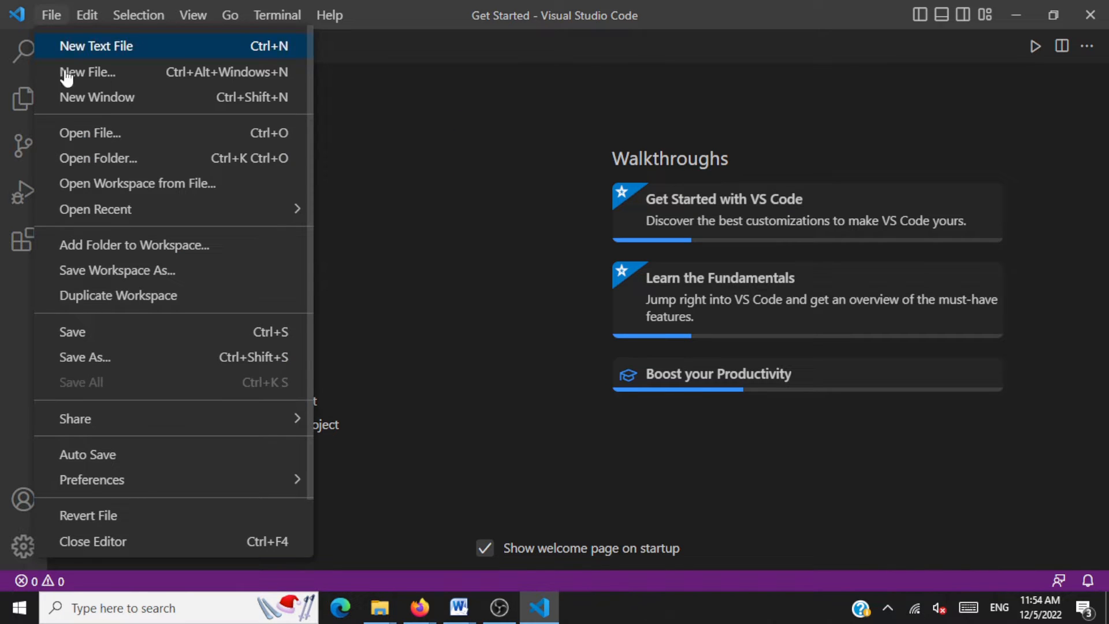
pyautogui.click(105, 156)
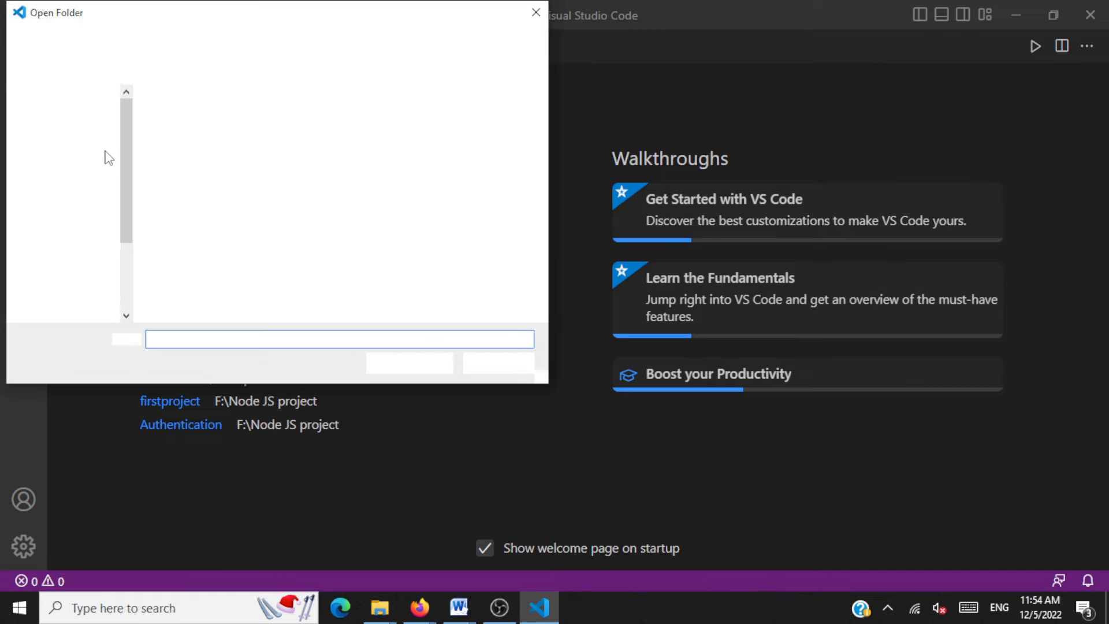
pyautogui.click(164, 166)
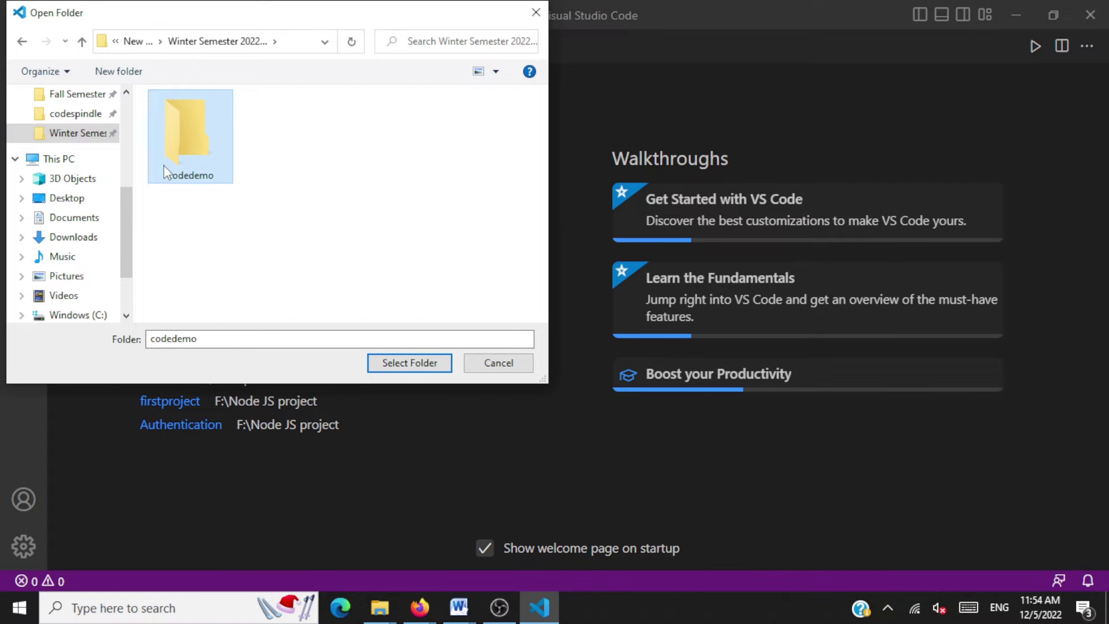
pyautogui.click(409, 363)
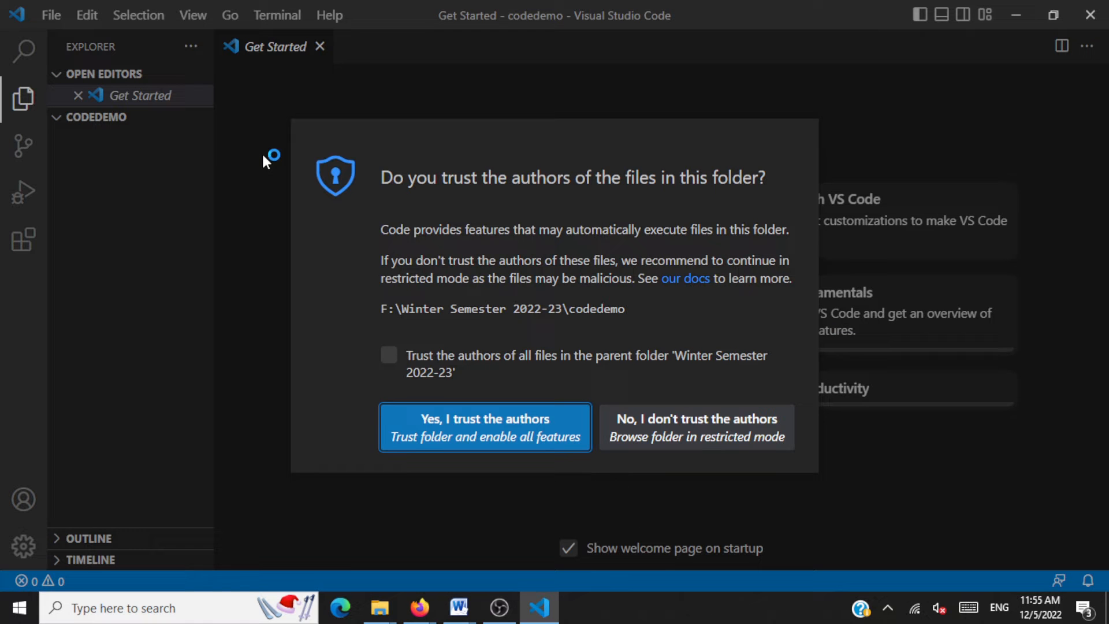
pyautogui.click(529, 364)
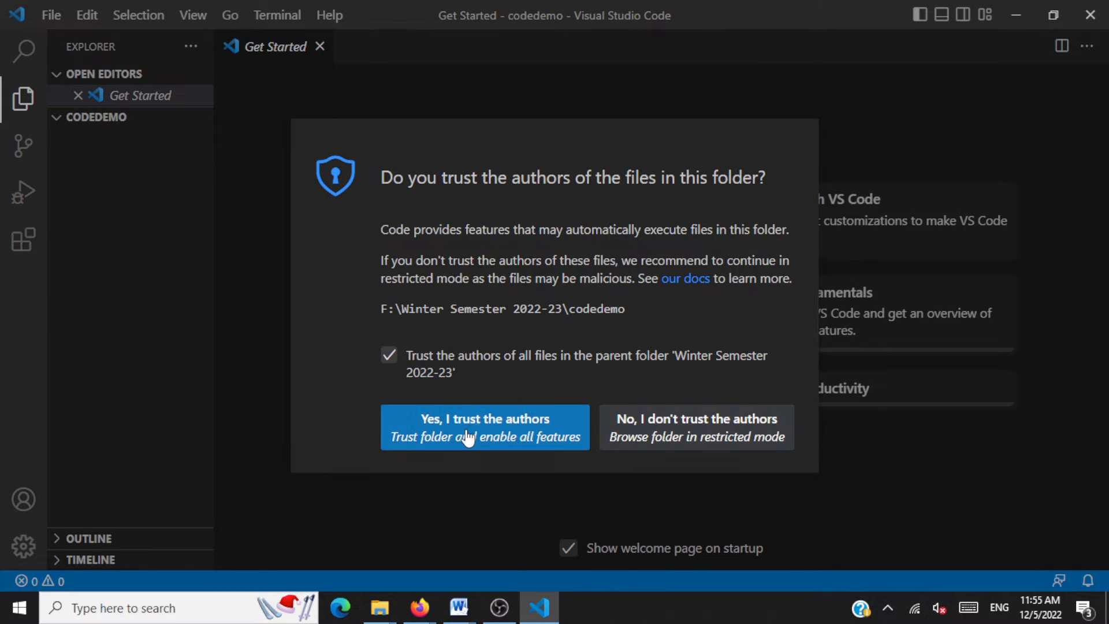
pyautogui.click(462, 434)
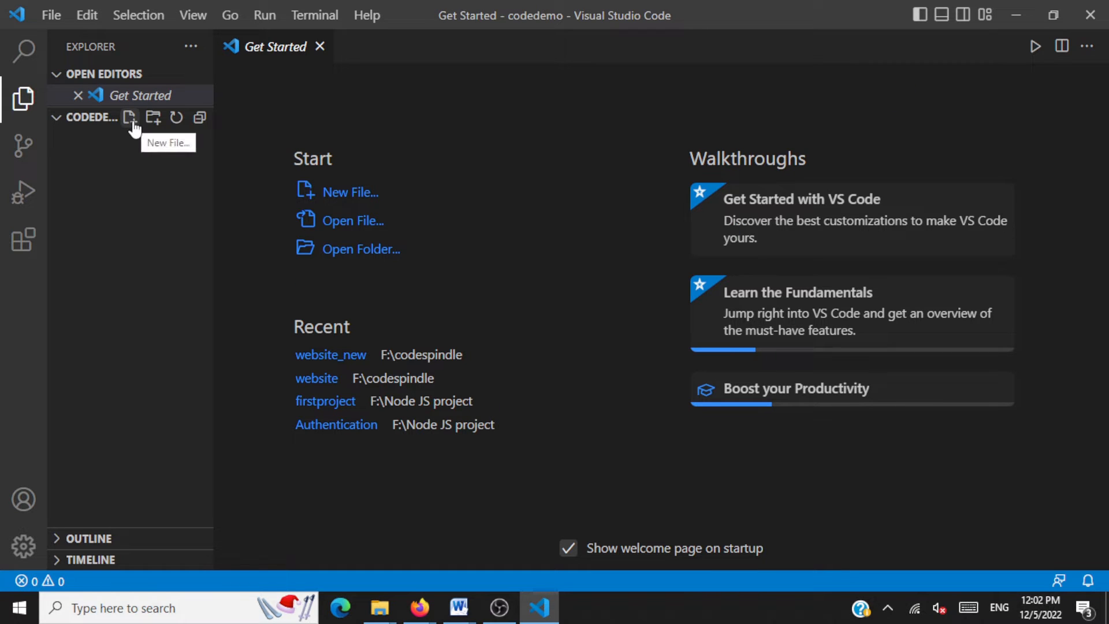
# Create test.html in codedemo and expand the Emmet '!' HTML5 boilerplate.
pyautogui.click(129, 119)
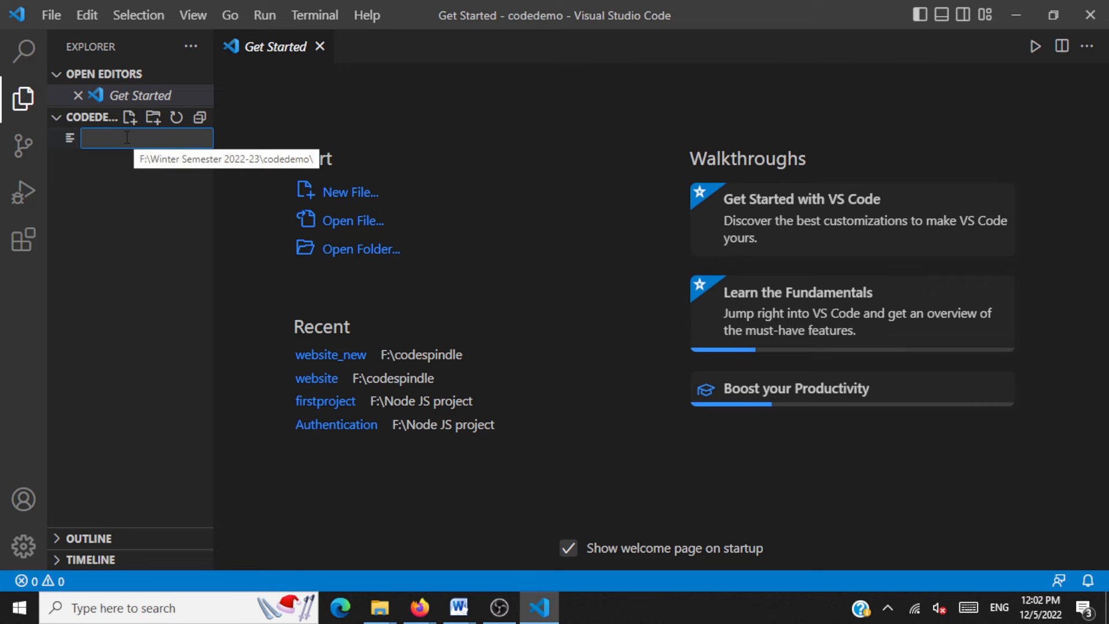
pyautogui.write('test')
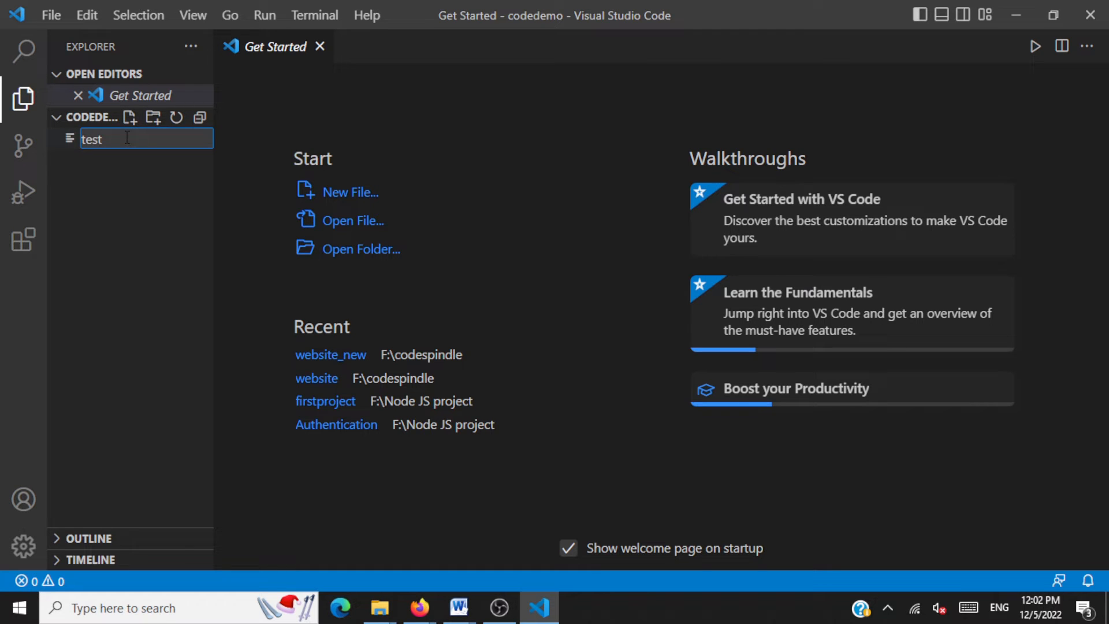
pyautogui.write('.html')
pyautogui.press('Return')
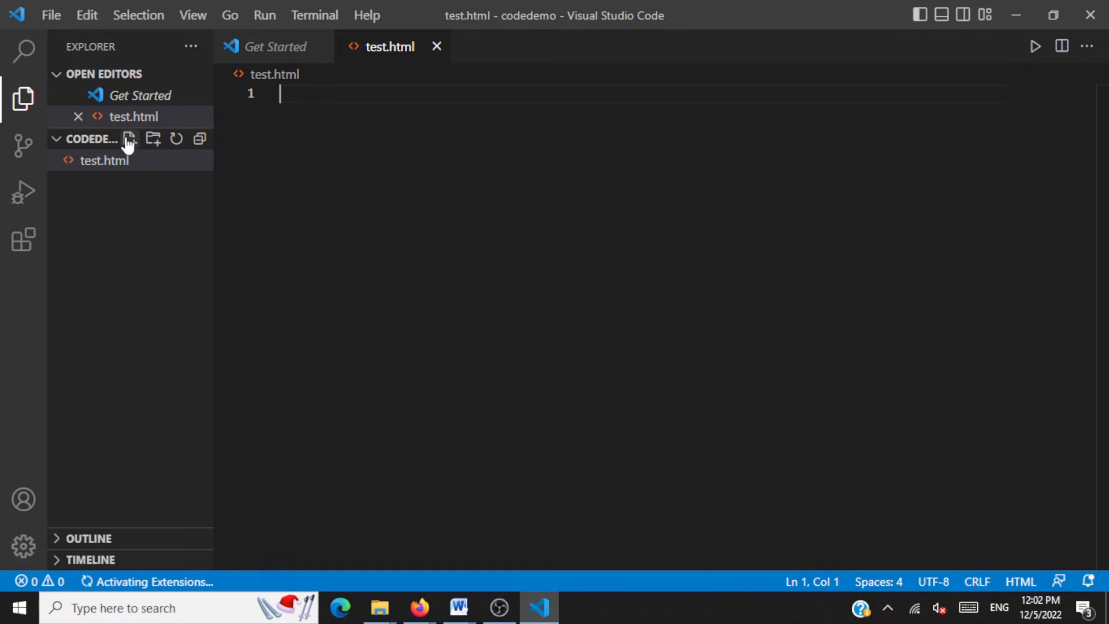
pyautogui.write('!')
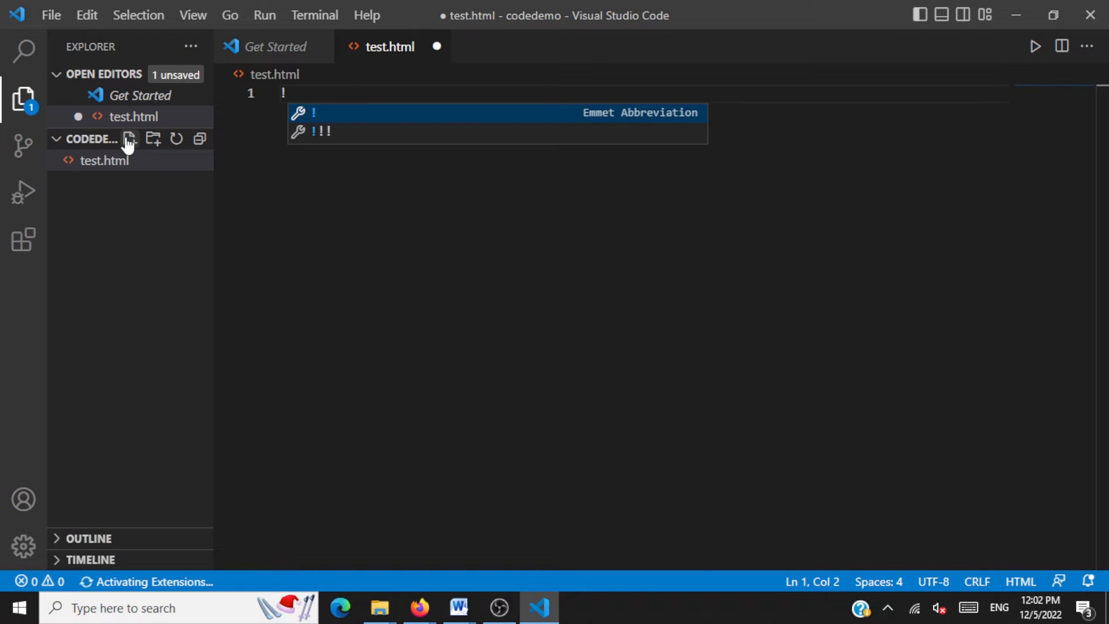
pyautogui.press('Tab')
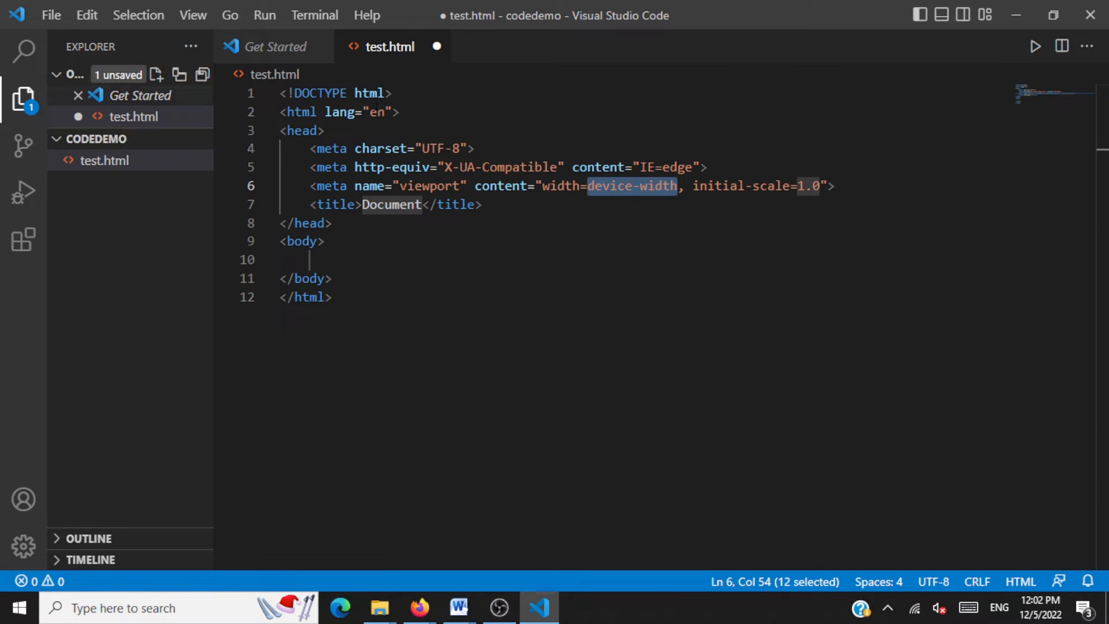
# Add <p>Hello this is my first page</p> inside the body and save.
pyautogui.moveTo(295, 93); pyautogui.dragTo(493, 282)
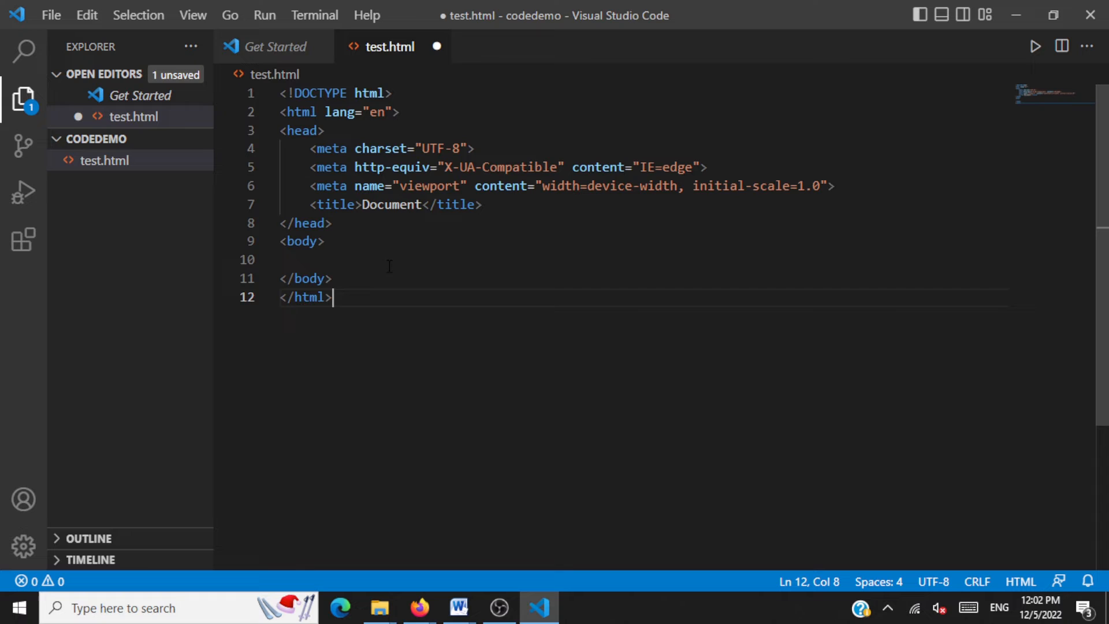
pyautogui.click(357, 260)
pyautogui.write('<p')
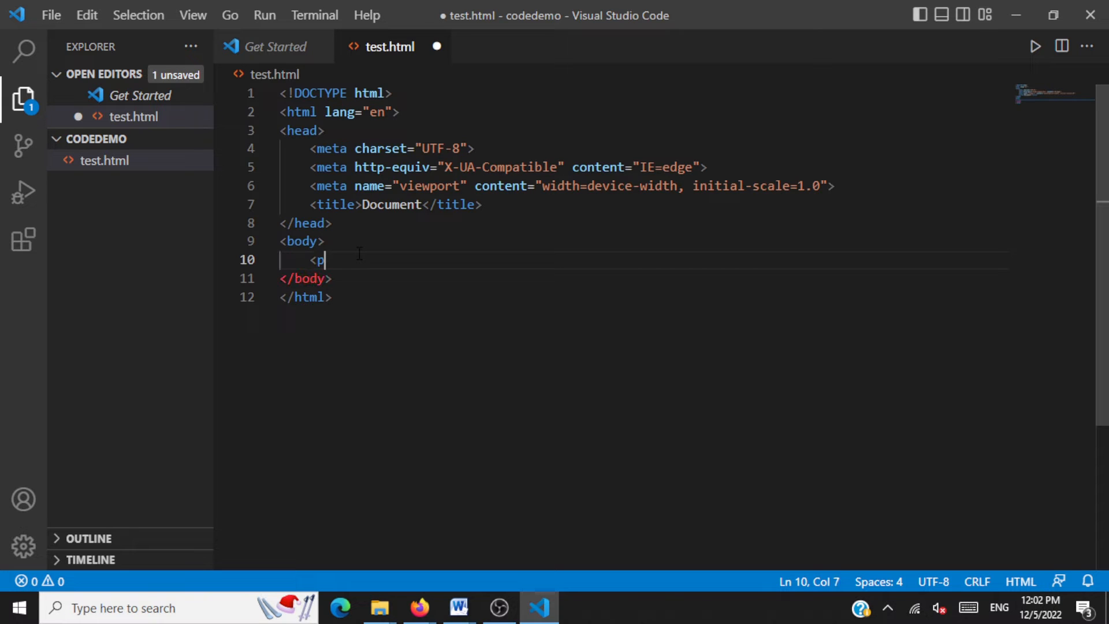
pyautogui.write('>')
pyautogui.write('Hello this is')
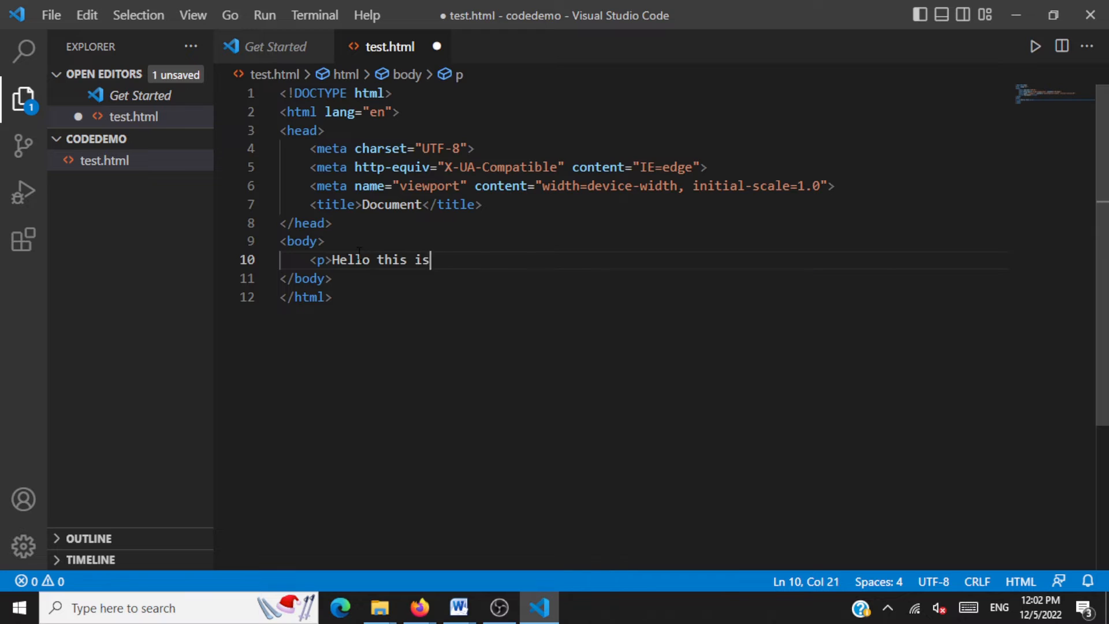
pyautogui.write(' my first page')
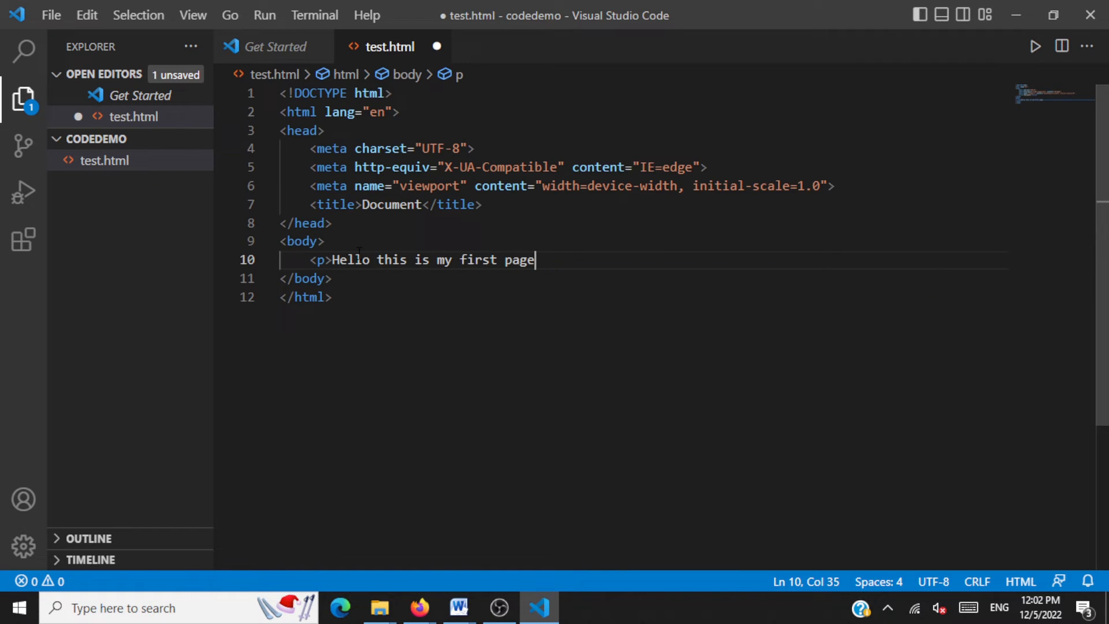
pyautogui.write('</p>')
pyautogui.hotkey('ctrl', 's')
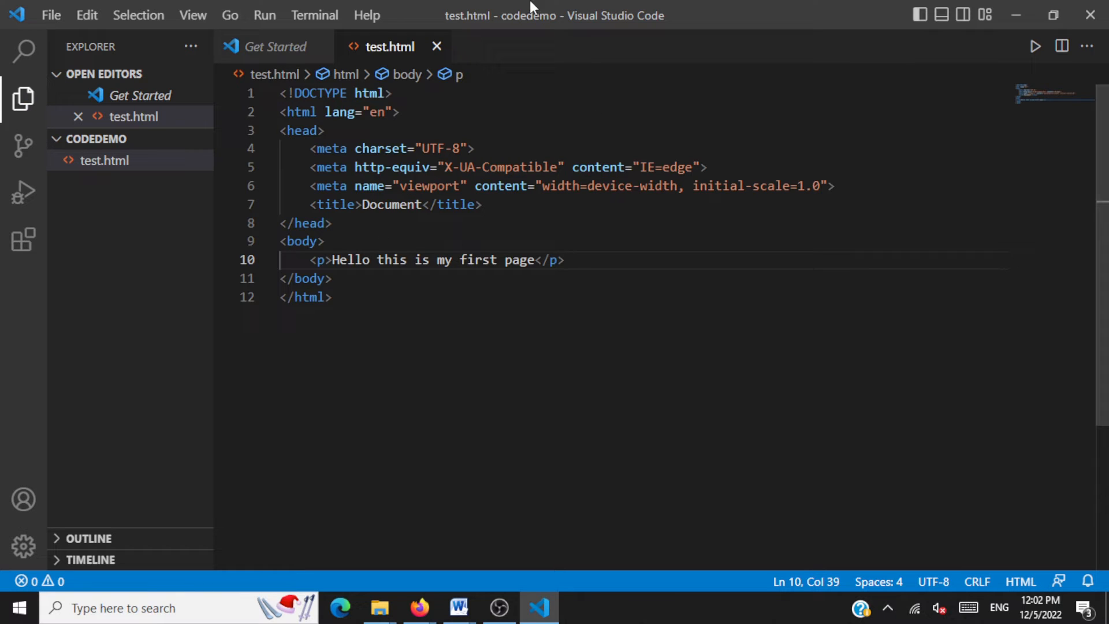
# Try Run Code on the HTML file, which fails, and clear the stray selection.
pyautogui.click(1036, 48)
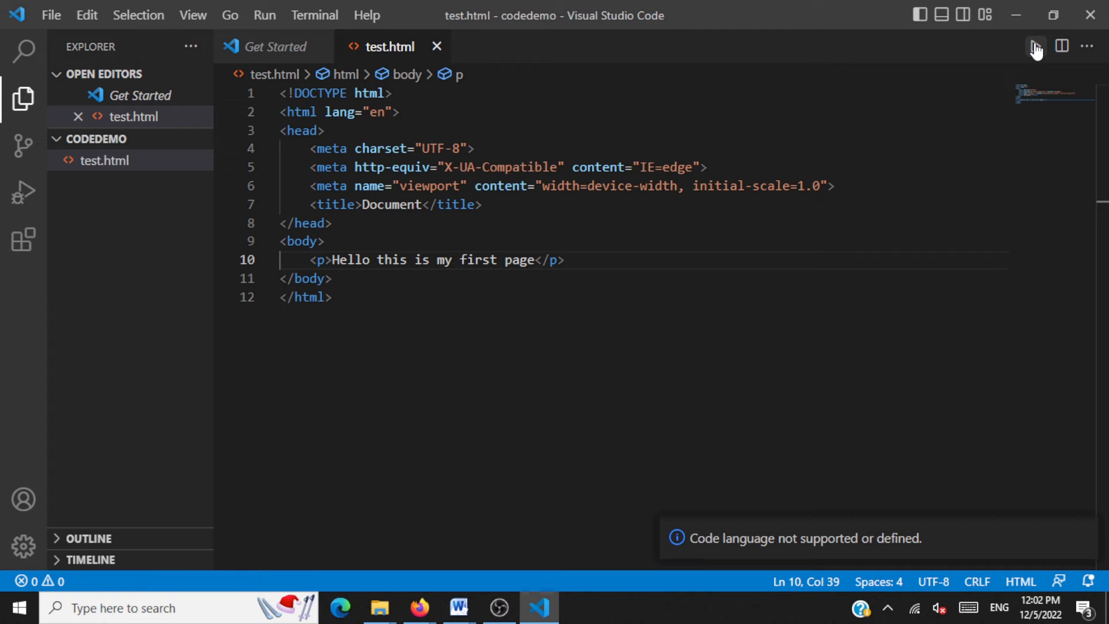
pyautogui.click(592, 297)
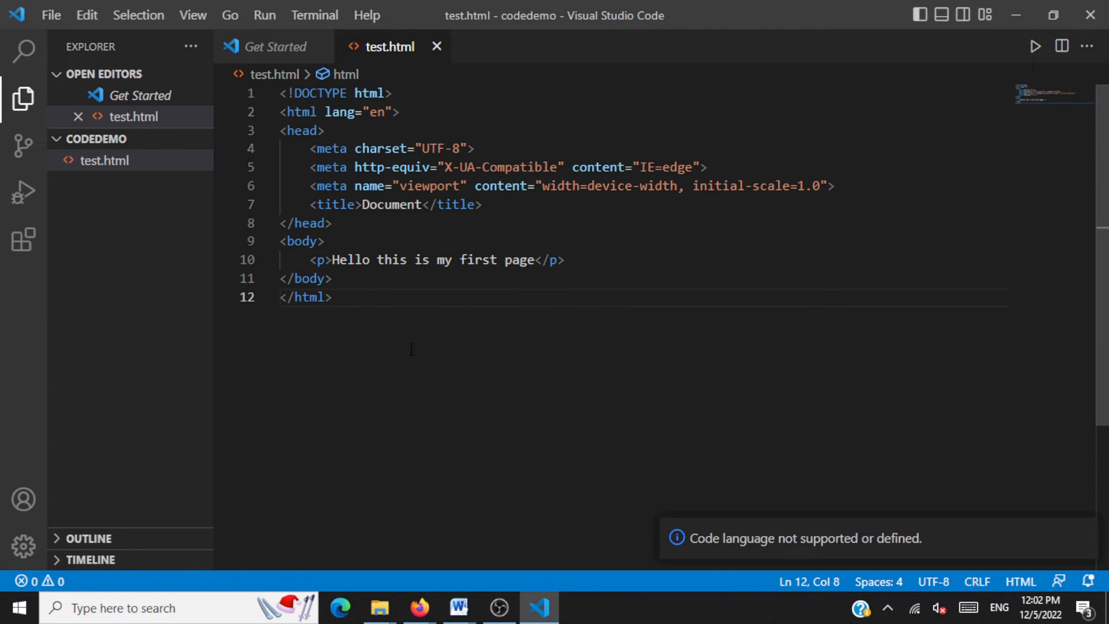
pyautogui.moveTo(280, 130); pyautogui.dragTo(373, 185)
pyautogui.click(494, 339)
# Open test.html from the codedemo folder in Firefox and check the rendered page address.
pyautogui.click(379, 611)
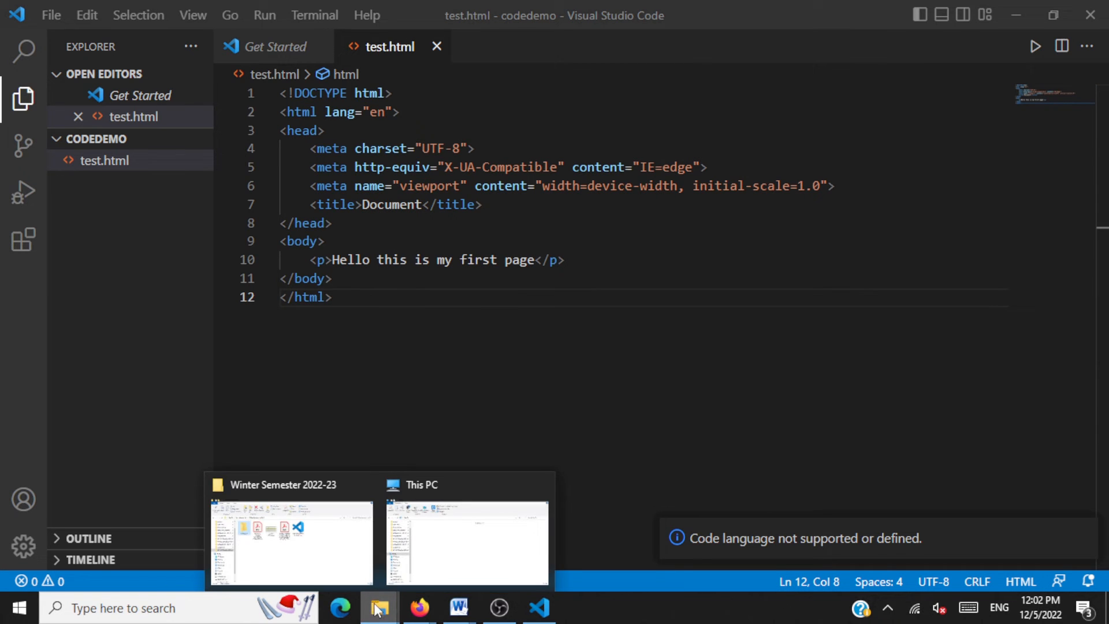
pyautogui.click(292, 537)
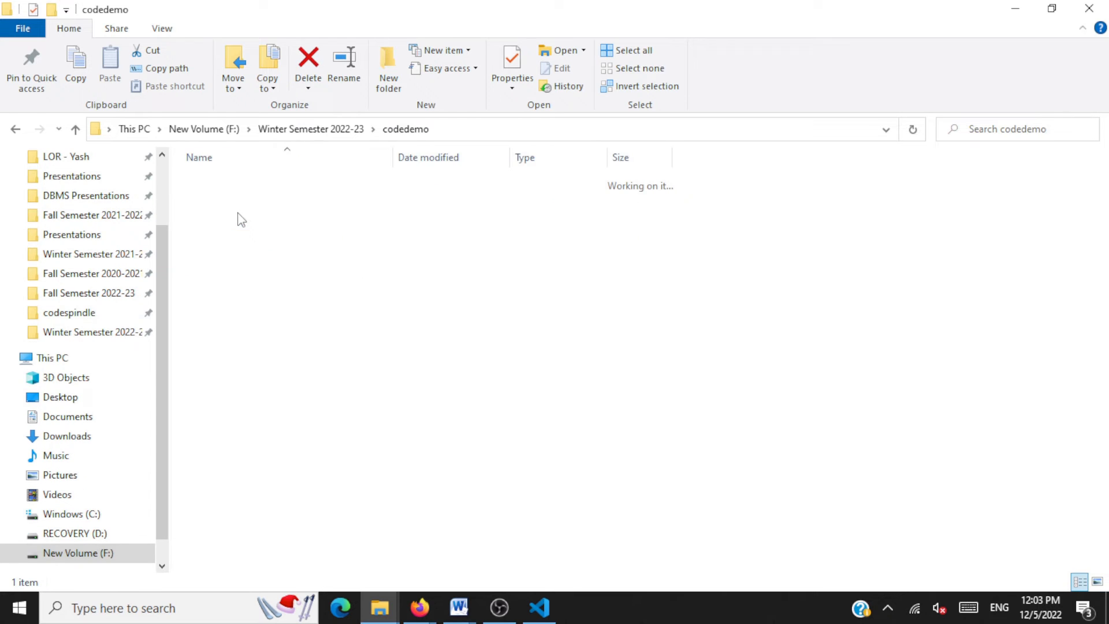
pyautogui.click(205, 182)
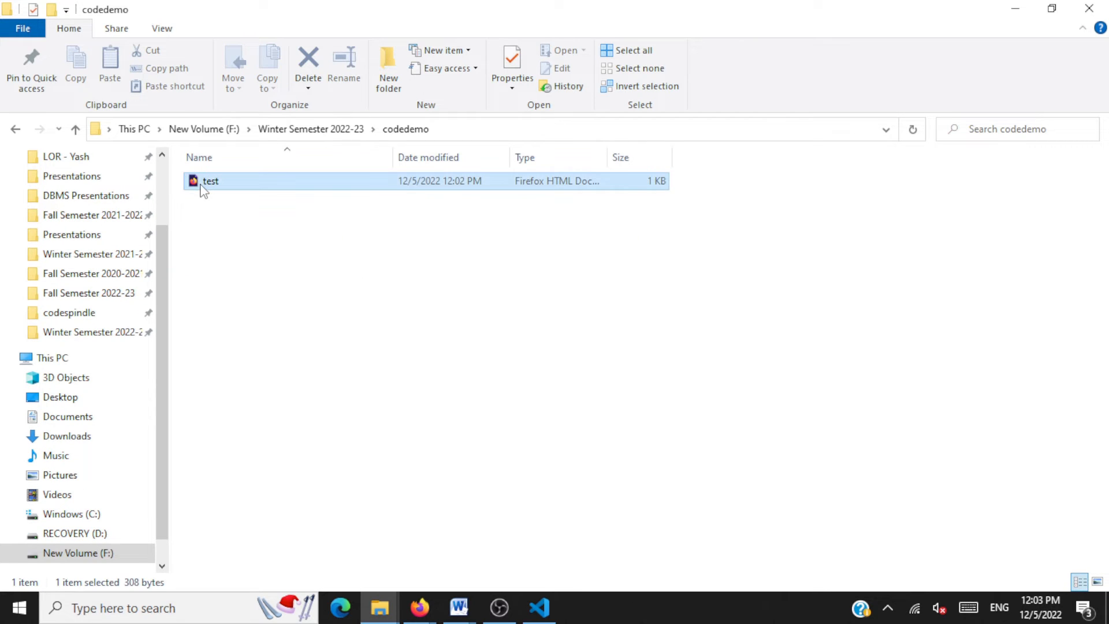
pyautogui.doubleClick(203, 184)
pyautogui.click(586, 54)
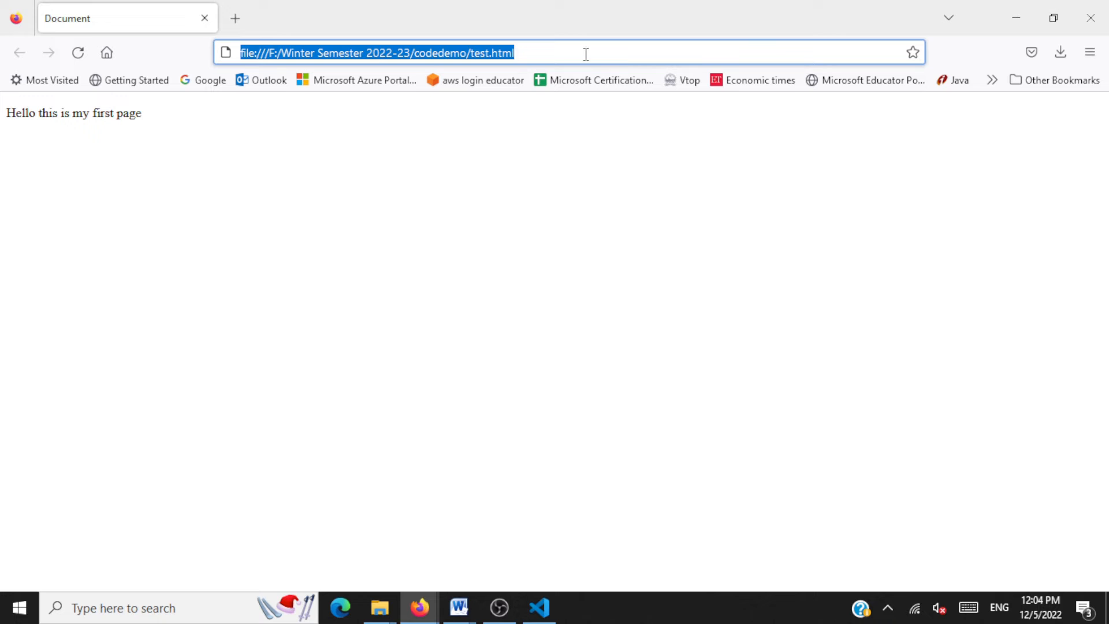
# Add a second paragraph 'Hey there ..how are you doing' below the first and save.
pyautogui.click(539, 608)
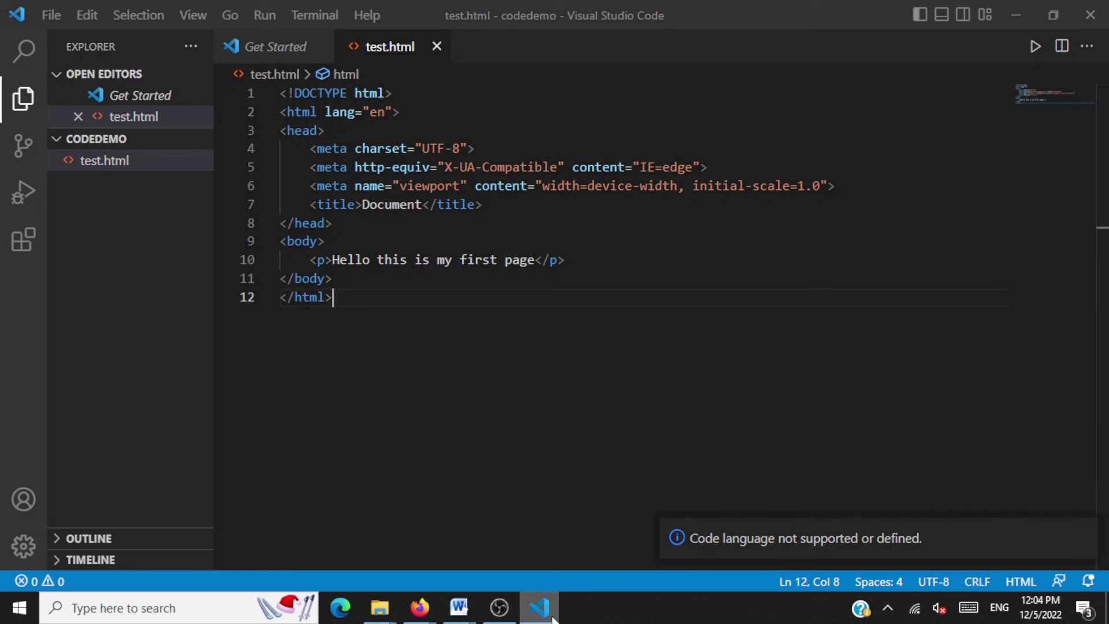
pyautogui.click(609, 263)
pyautogui.press('Return')
pyautogui.write('<')
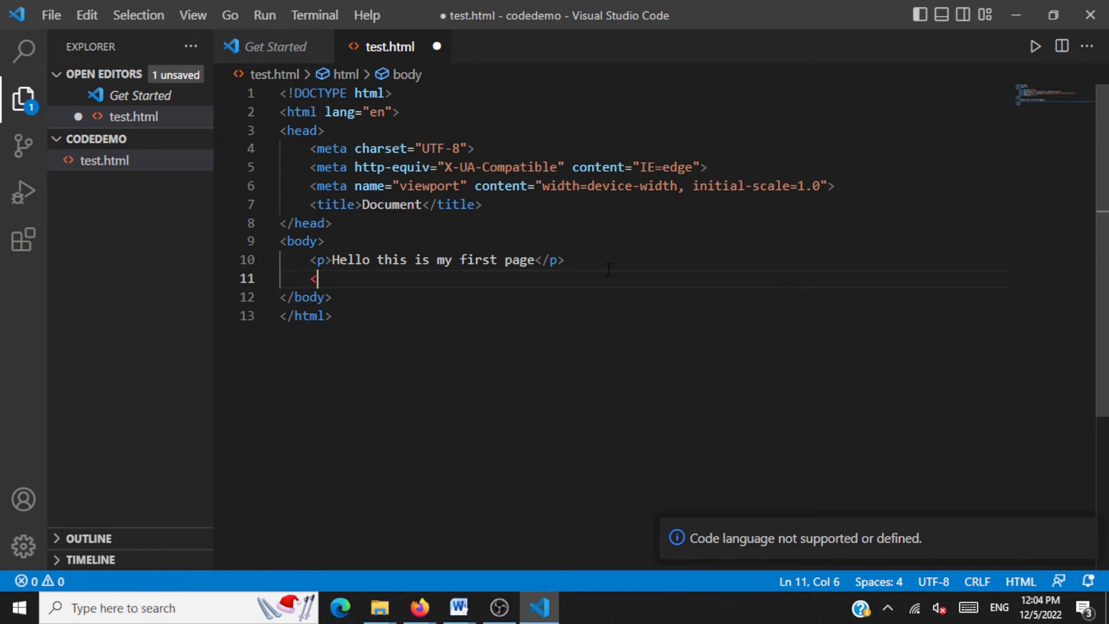
pyautogui.write('p>')
pyautogui.write('Hey there ..ho')
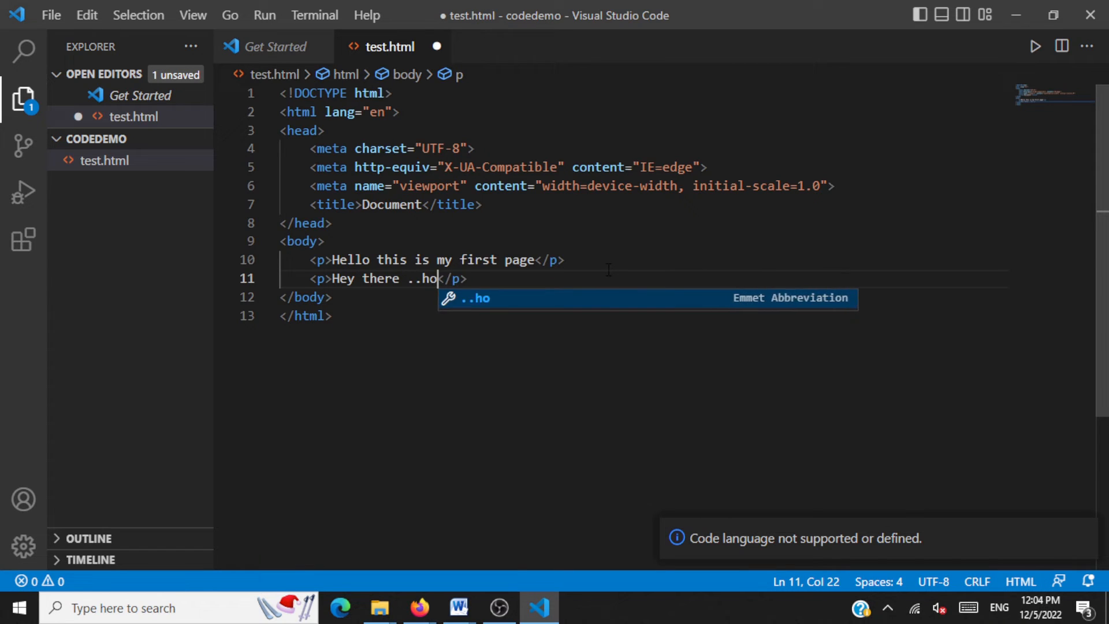
pyautogui.write('w are you doing')
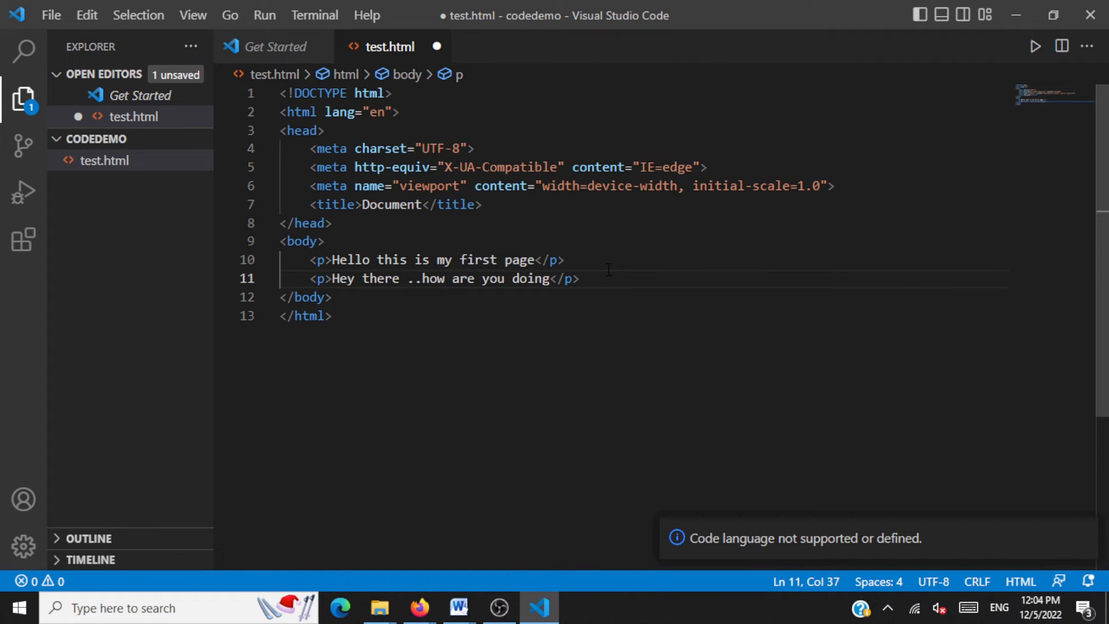
pyautogui.hotkey('ctrl', 's')
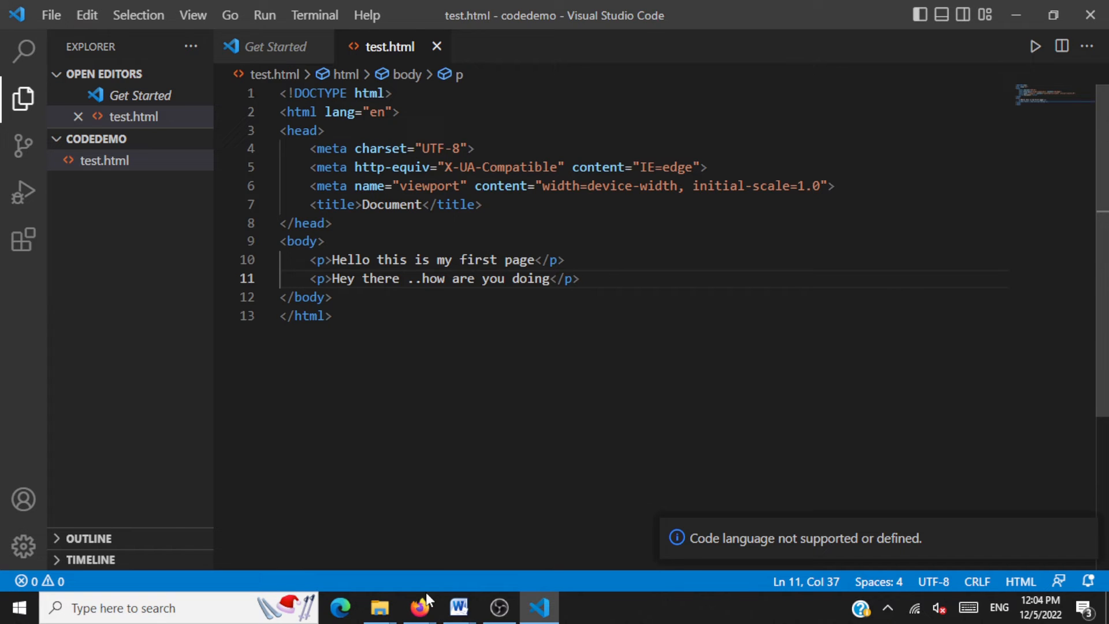
# Reload test.html in Firefox so the second paragraph renders on the page.
pyautogui.moveTo(420, 607)
pyautogui.click(572, 533)
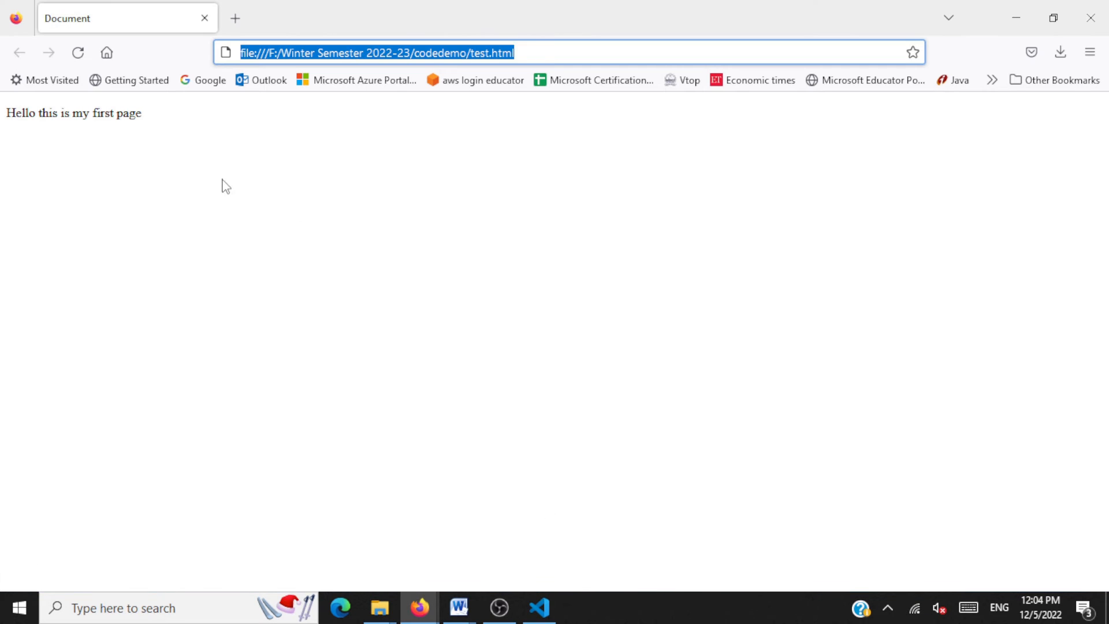
pyautogui.click(76, 53)
pyautogui.moveTo(104, 112)
pyautogui.mouseDown()
pyautogui.moveTo(32, 140)
pyautogui.moveTo(165, 143)
pyautogui.mouseUp()
pyautogui.click(269, 178)
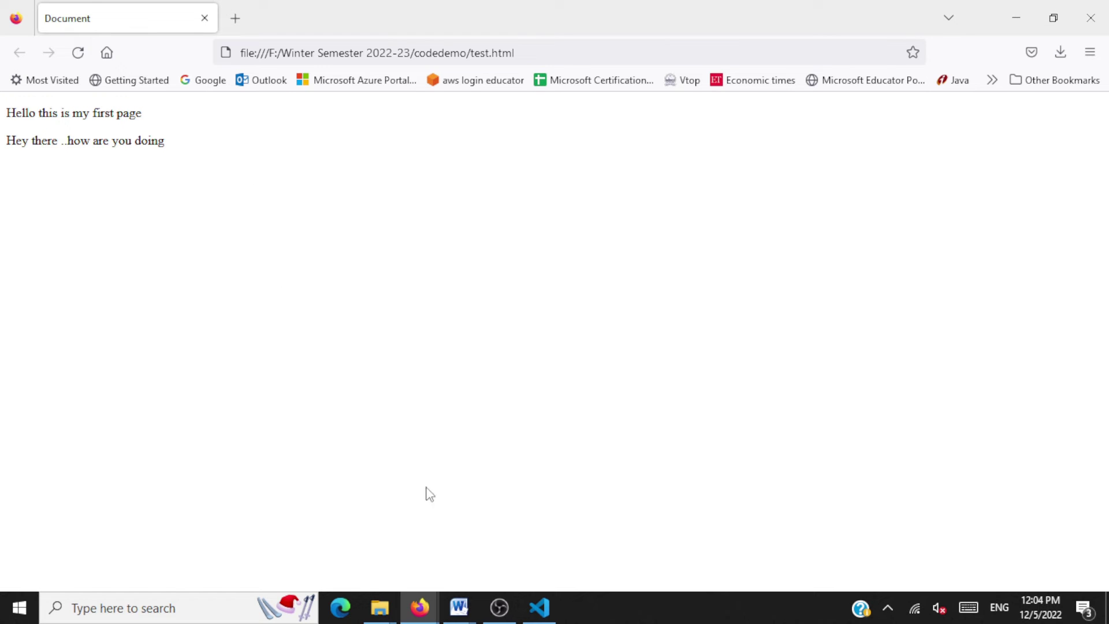
# Compare the two paragraph lines in test.html with the page in Firefox.
pyautogui.click(539, 608)
pyautogui.moveTo(312, 260); pyautogui.dragTo(573, 278)
pyautogui.click(333, 298)
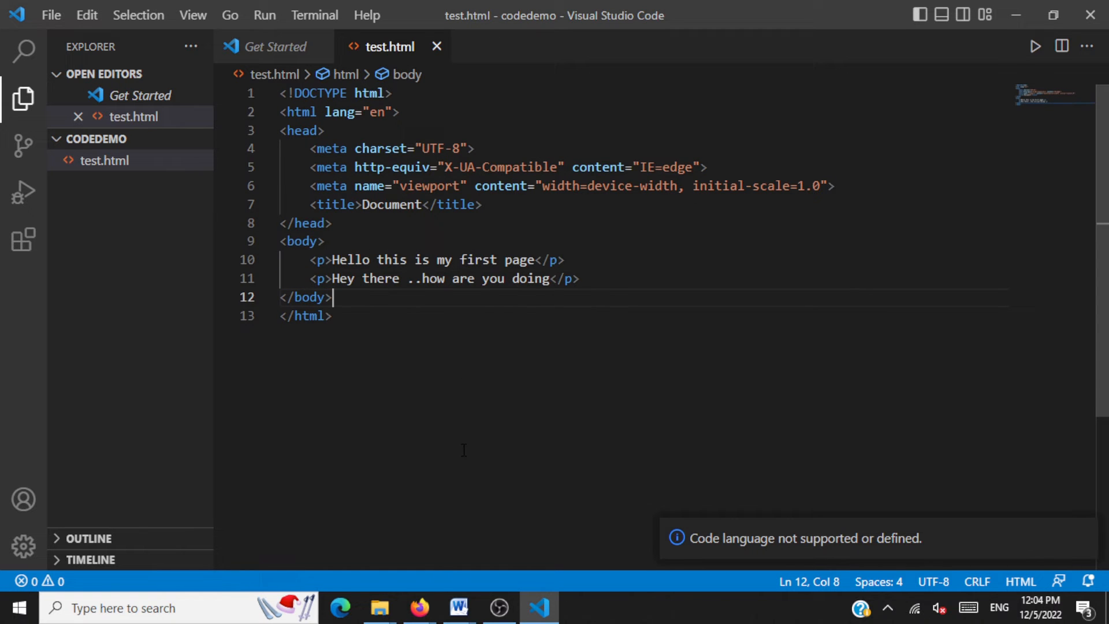
pyautogui.click(419, 607)
pyautogui.click(598, 529)
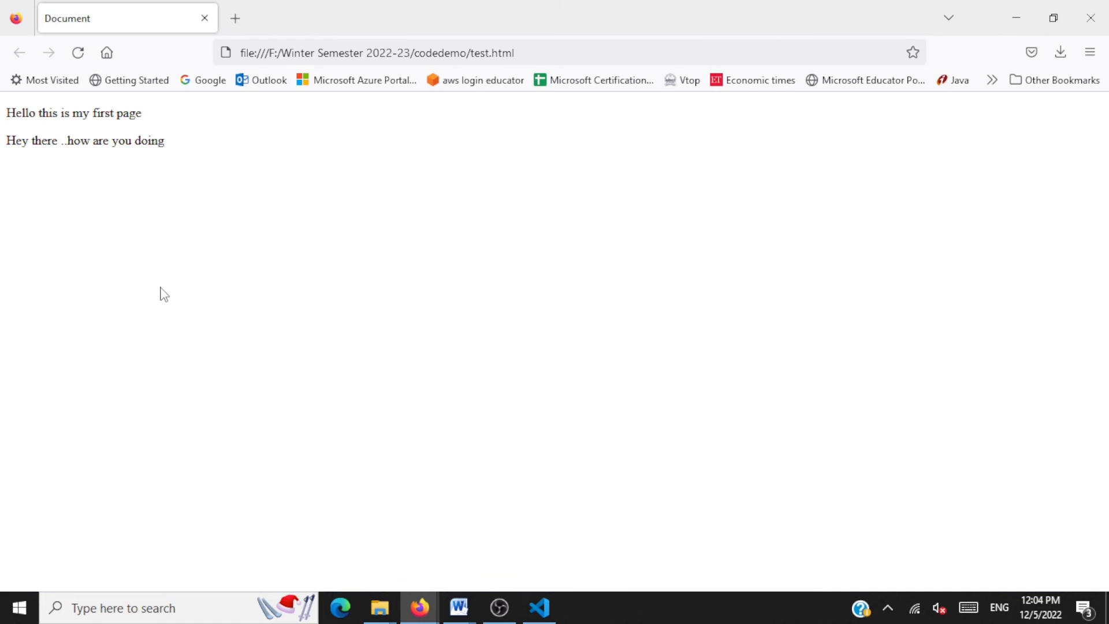
# Check the second paragraph on the reloaded page, then return to the editor.
pyautogui.moveTo(21, 140); pyautogui.dragTo(165, 140)
pyautogui.click(271, 203)
pyautogui.click(78, 53)
pyautogui.moveTo(35, 117); pyautogui.dragTo(165, 145)
pyautogui.moveTo(73, 141); pyautogui.dragTo(142, 144)
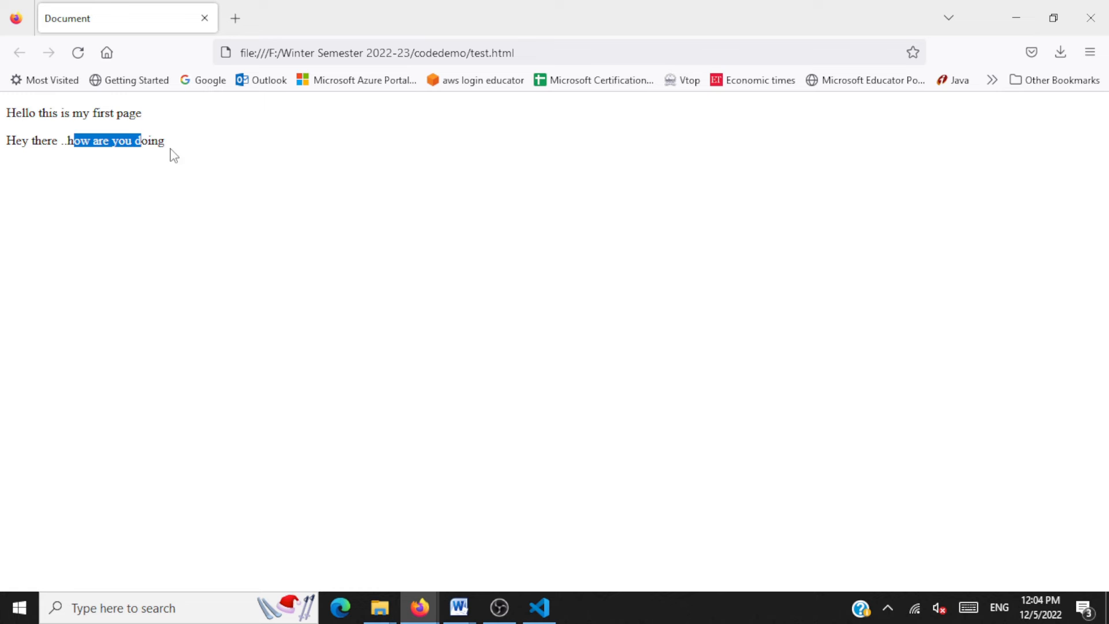
pyautogui.click(213, 186)
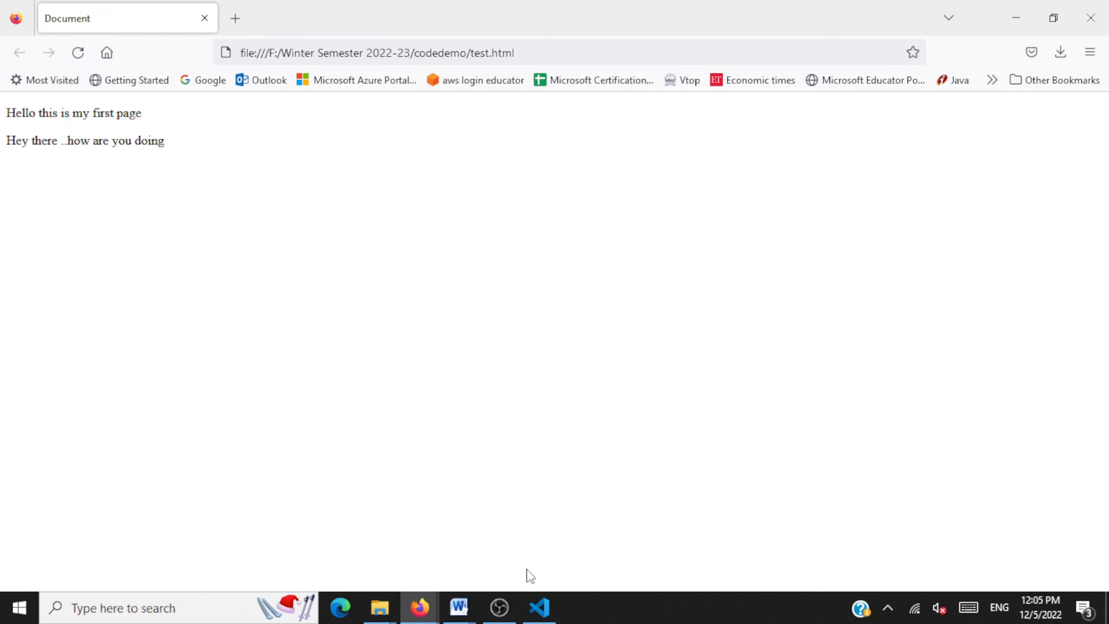
pyautogui.click(540, 607)
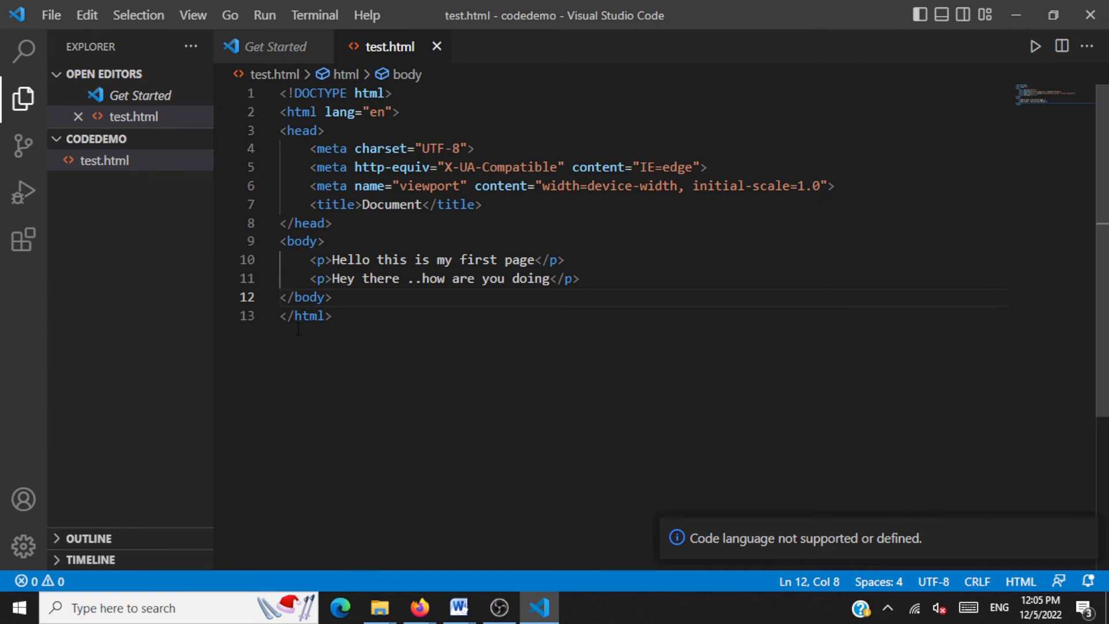
# Show the Extensions view to search the marketplace for Live Server.
pyautogui.click(26, 245)
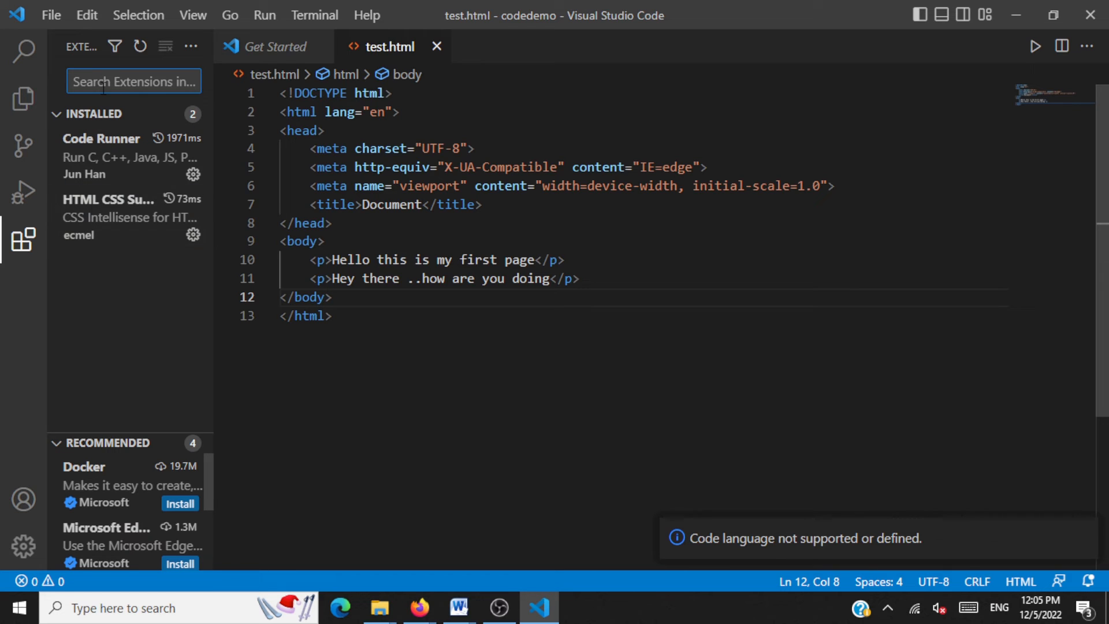
pyautogui.write('live s')
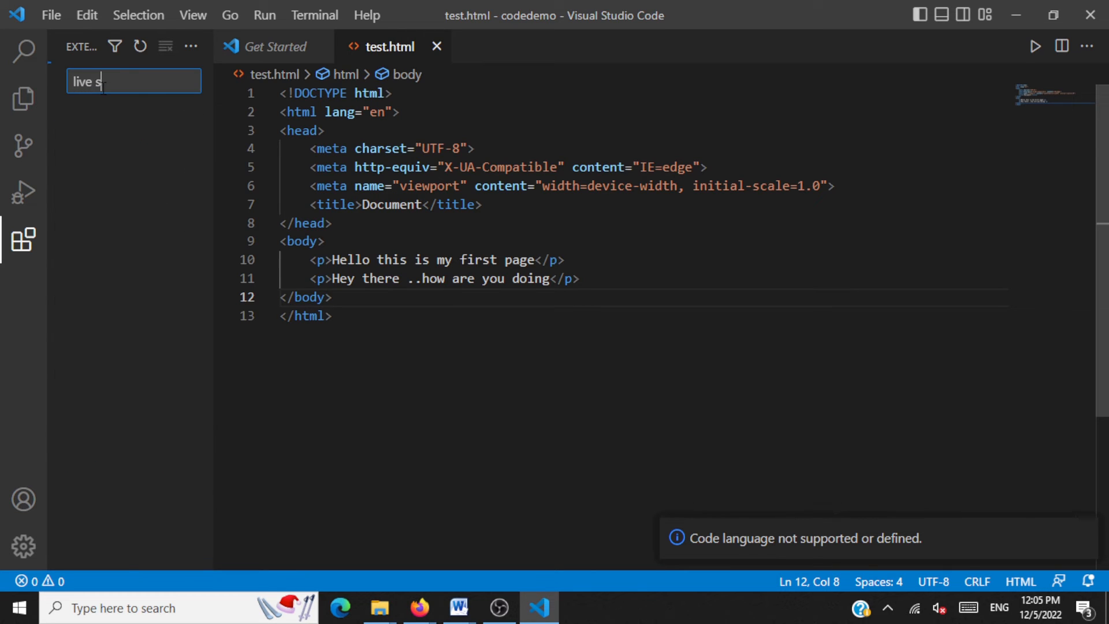
pyautogui.write('erver')
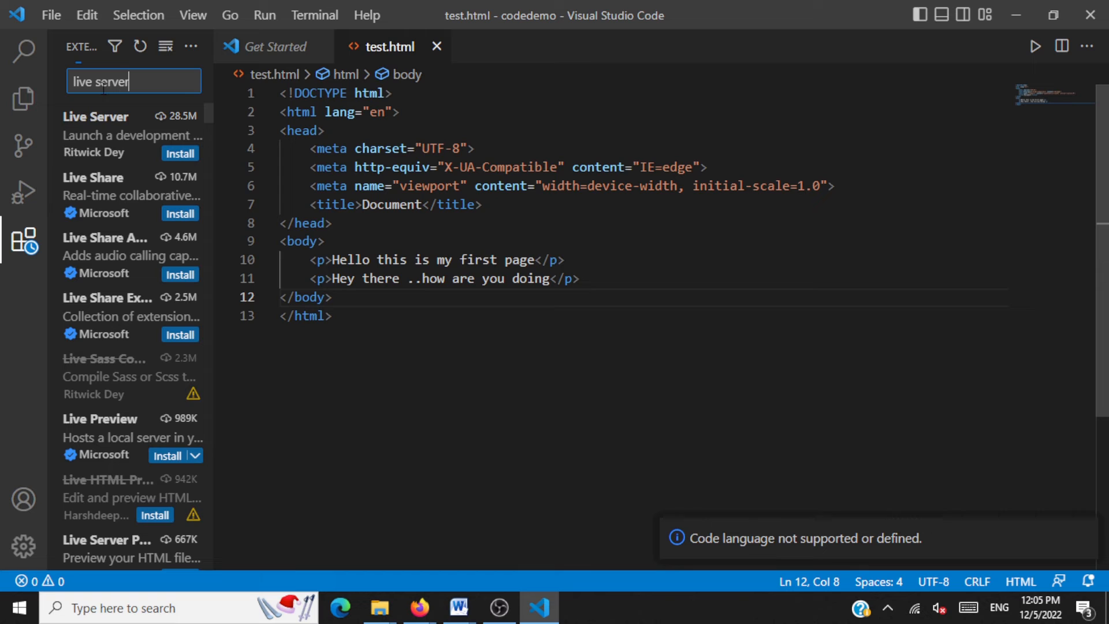
# Install Live Server by Ritwick Dey from its extension details page.
pyautogui.click(105, 140)
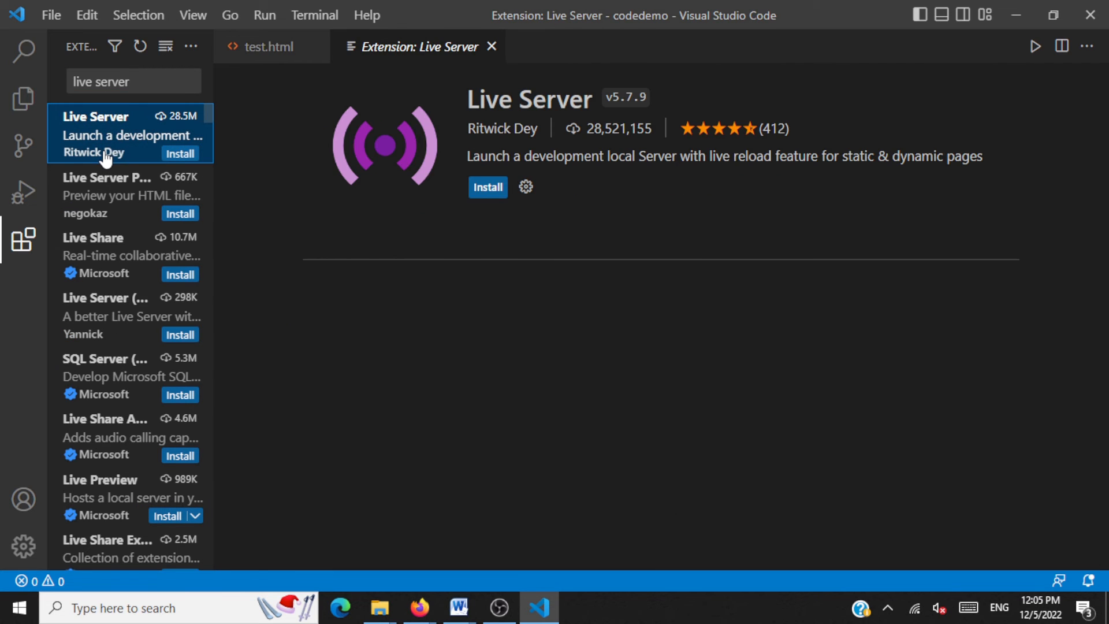
pyautogui.click(488, 188)
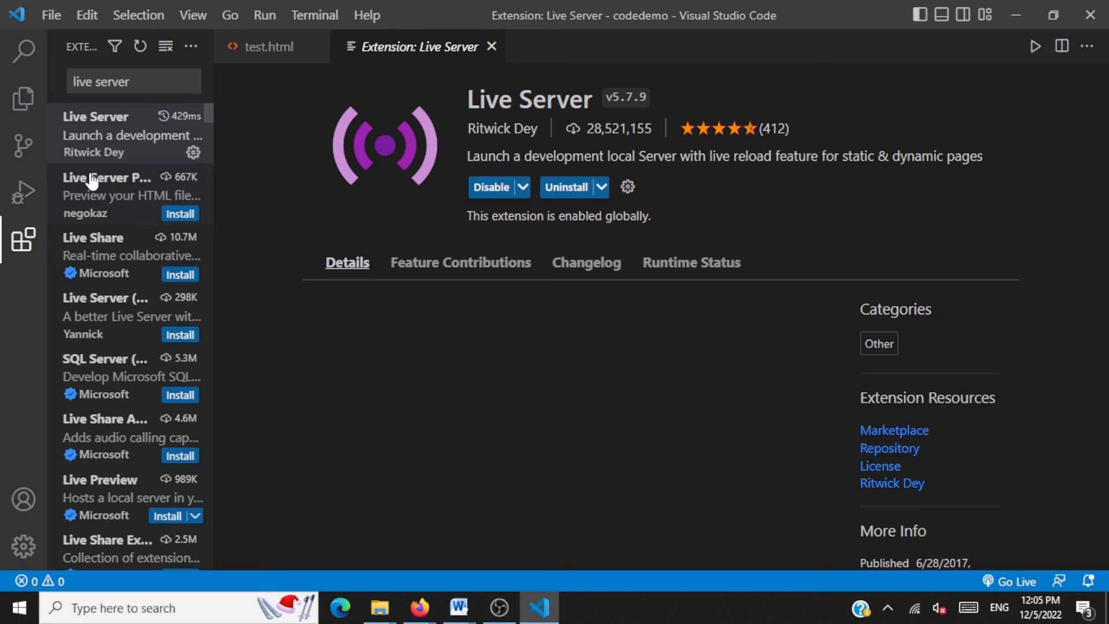
# Reopen test.html from the codedemo Explorer tree with the cursor at the end of line 11.
pyautogui.click(23, 98)
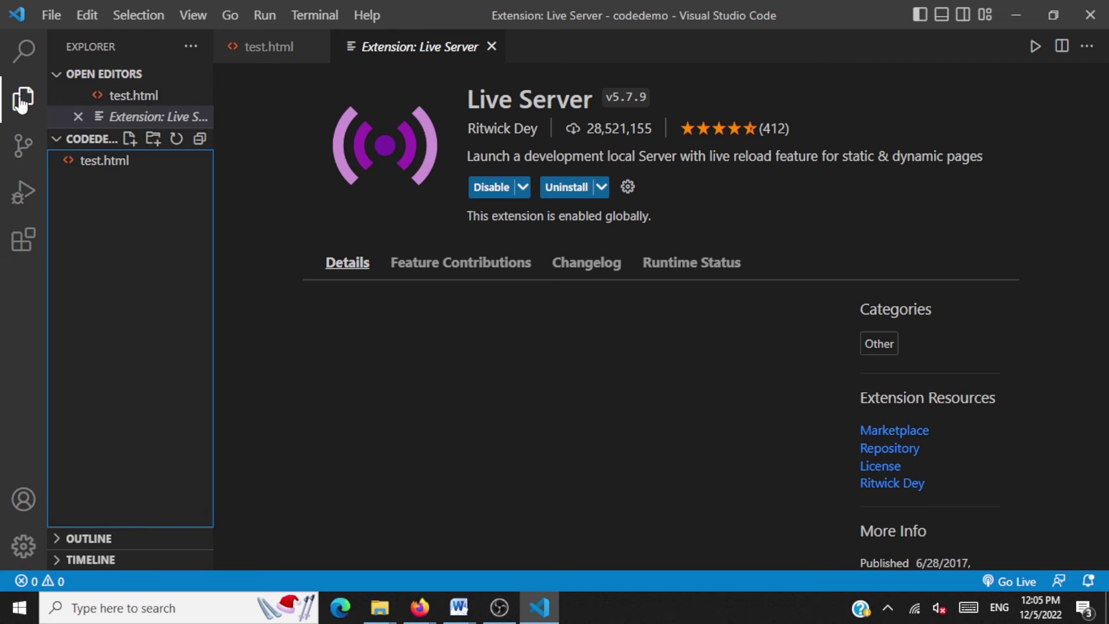
pyautogui.click(105, 162)
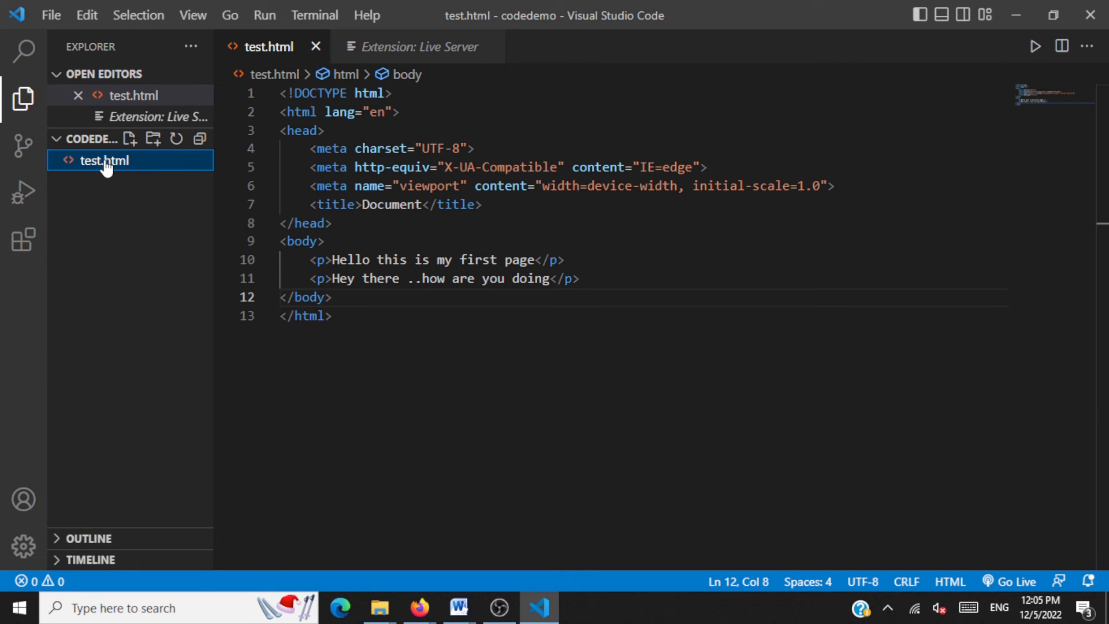
pyautogui.click(609, 278)
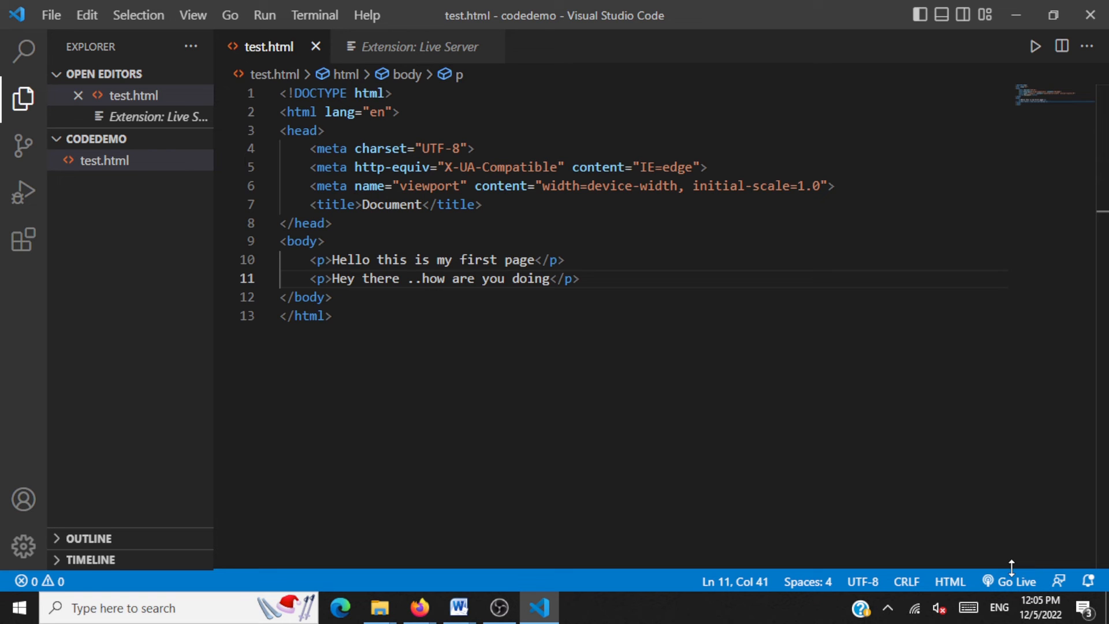
# Go Live on port 5500 and save a third paragraph 'no need to refresh the changes' in test.html.
pyautogui.click(1014, 581)
pyautogui.click(539, 608)
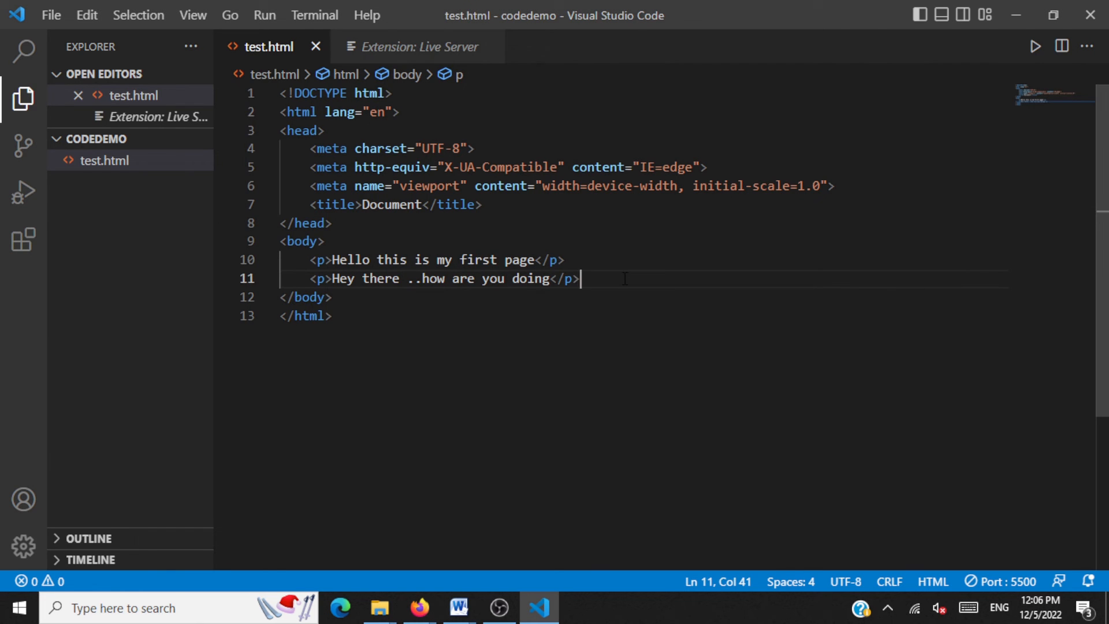
pyautogui.press('Return')
pyautogui.write('<p>')
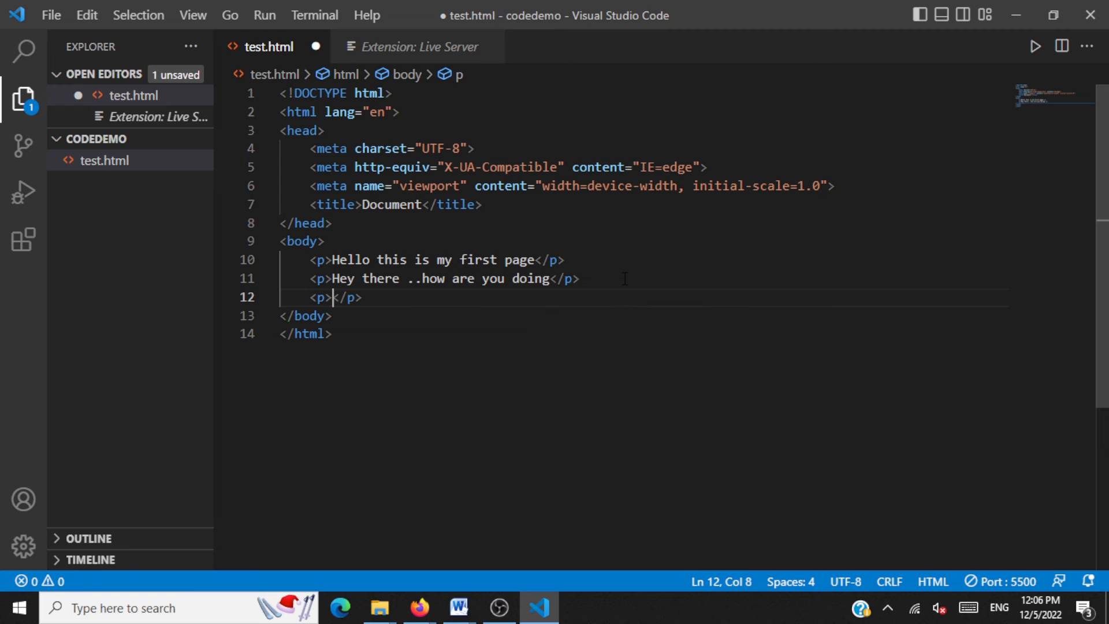
pyautogui.write('no need f')
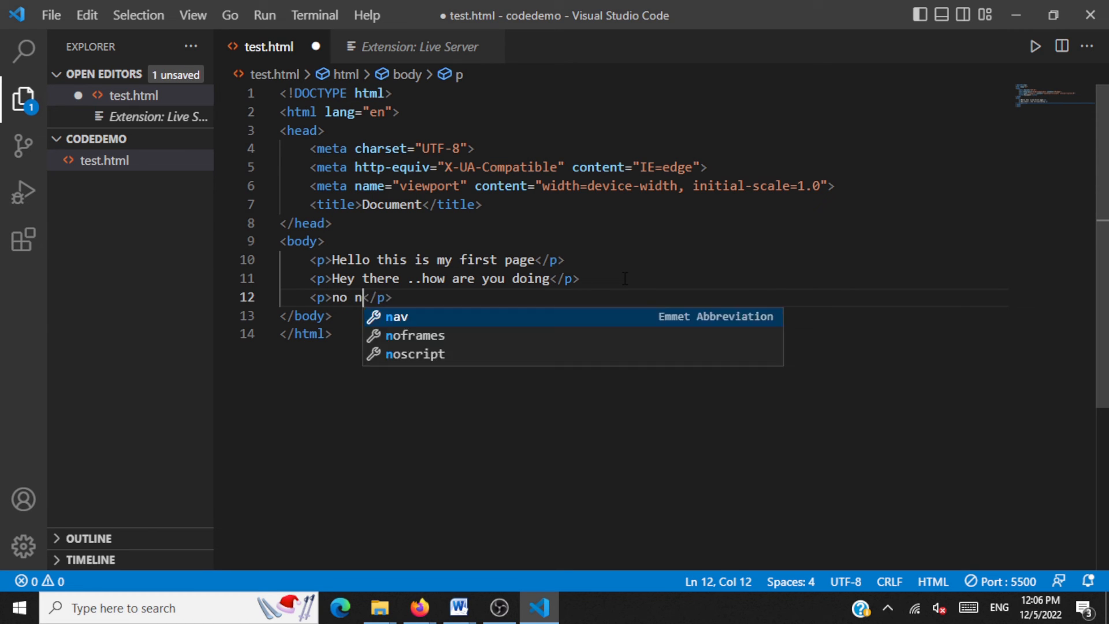
pyautogui.write('or ref')
pyautogui.press('BackSpace')
pyautogui.press('BackSpace')
pyautogui.press('BackSpace')
pyautogui.press('BackSpace')
pyautogui.press('BackSpace')
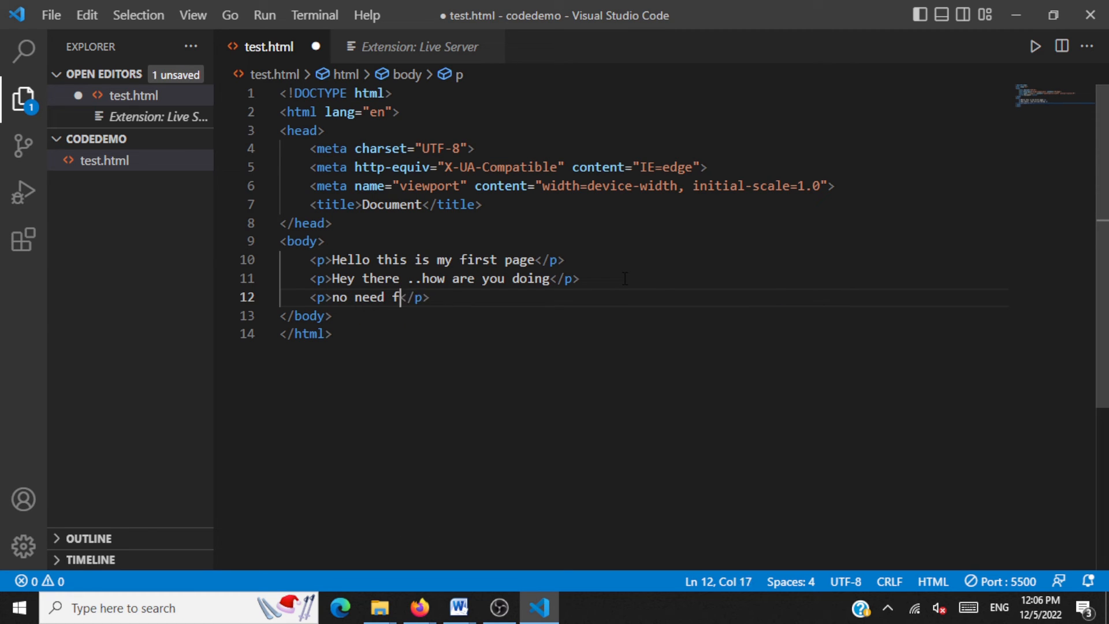
pyautogui.press('BackSpace')
pyautogui.write('r')
pyautogui.press('BackSpace')
pyautogui.write('to refre')
pyautogui.write('sh the changes')
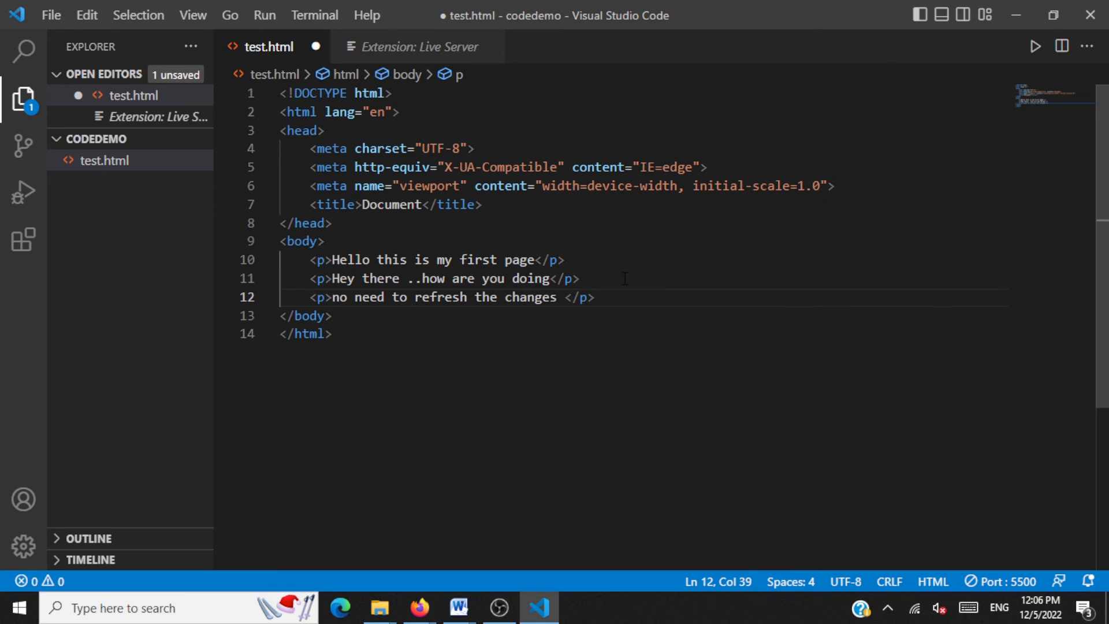
pyautogui.hotkey('ctrl', 's')
# Confirm the third paragraph appears live at 127.0.0.1:5500 in Firefox.
pyautogui.hotkey('alt', 'Tab')
pyautogui.tripleClick(35, 167)
pyautogui.click(309, 260)
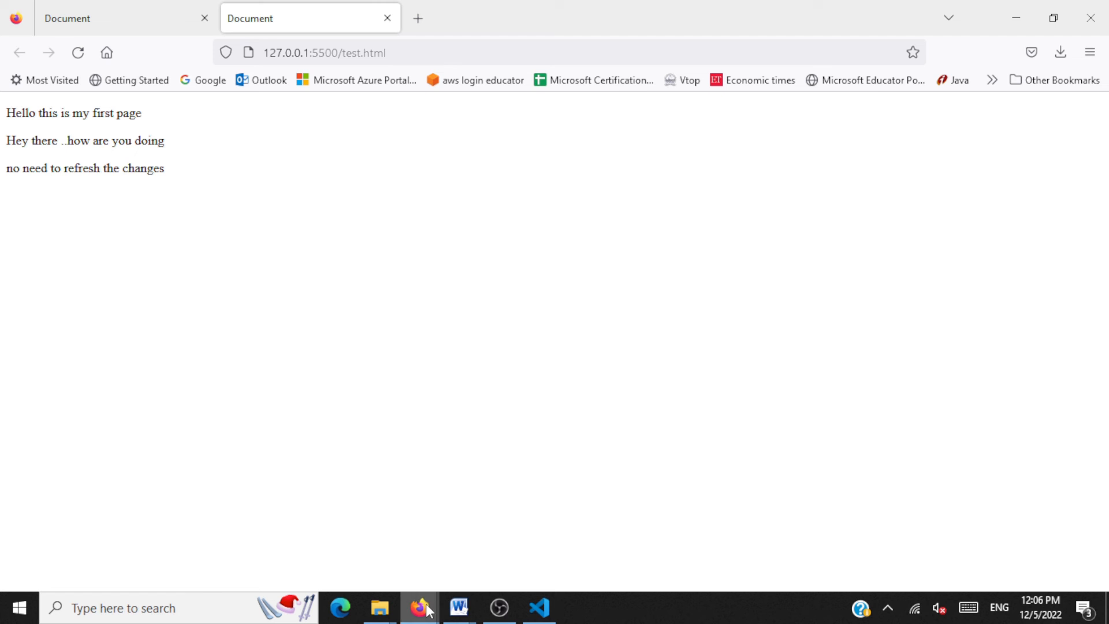
# Duplicate line 12 into a fourth paragraph 'no need to refresh the changes again' and save.
pyautogui.click(539, 608)
pyautogui.moveTo(594, 297); pyautogui.dragTo(309, 297)
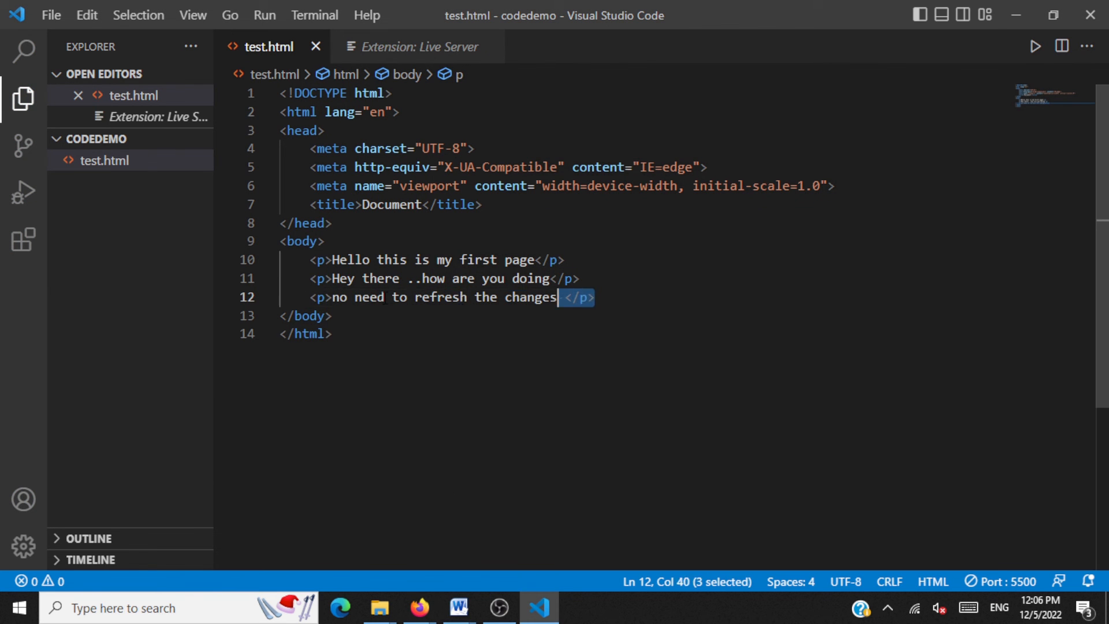
pyautogui.hotkey('ctrl', 'c')
pyautogui.press('End')
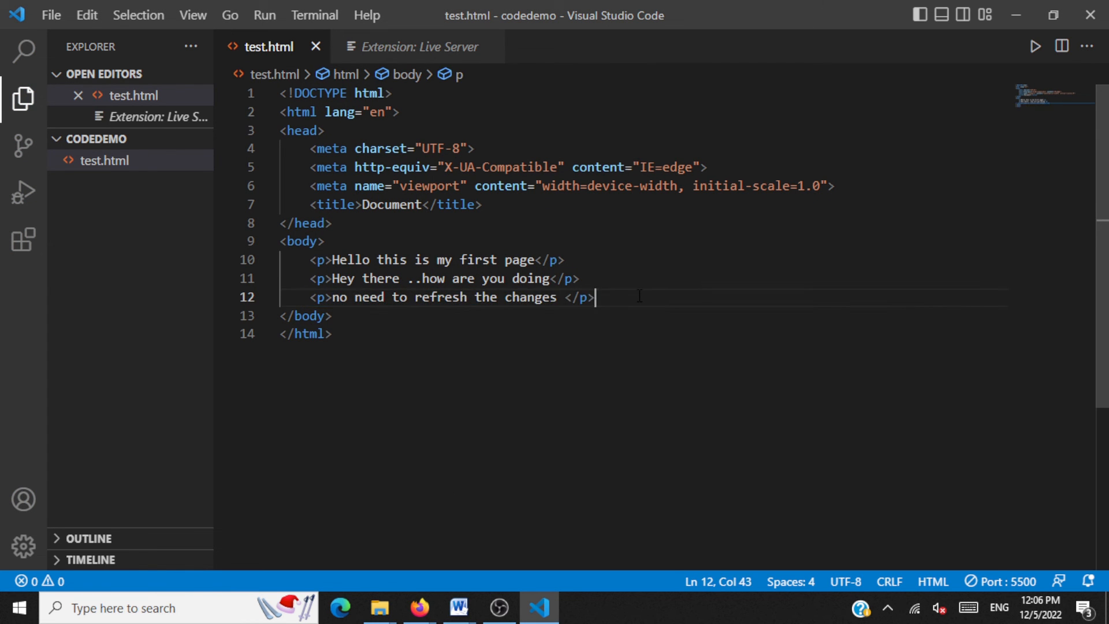
pyautogui.press('Return')
pyautogui.hotkey('ctrl', 'v')
pyautogui.press('BackSpace')
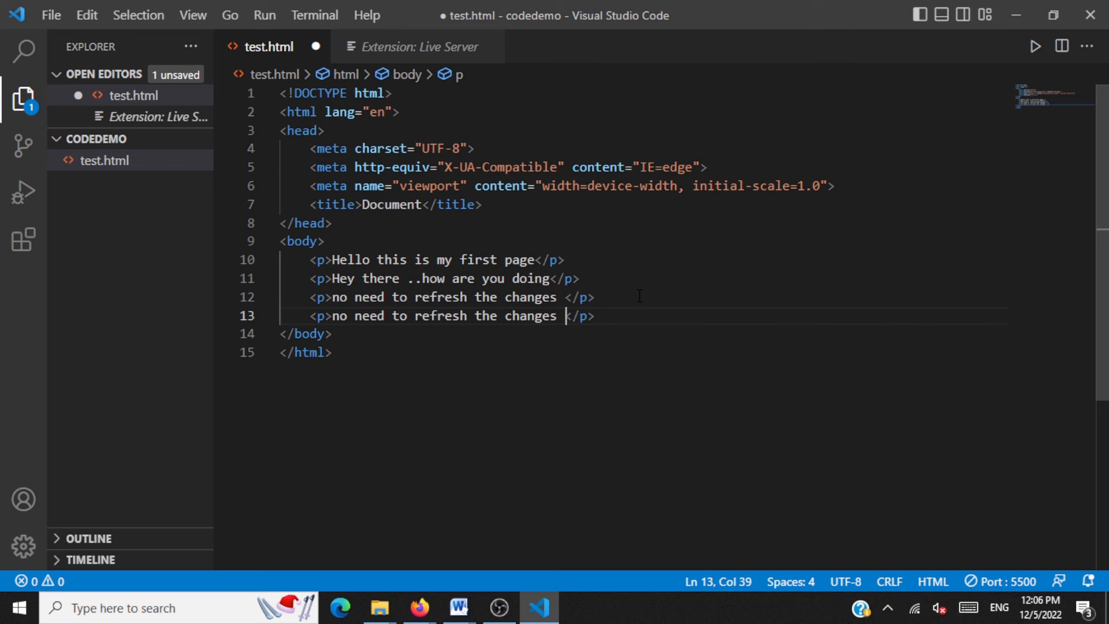
pyautogui.write('again')
pyautogui.hotkey('ctrl', 's')
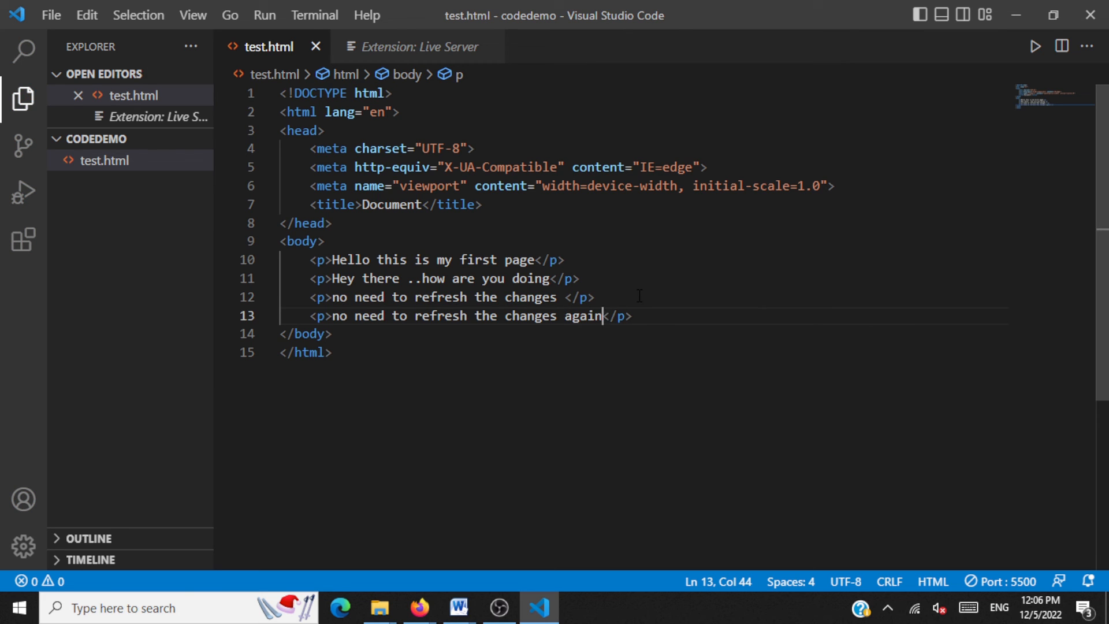
# Confirm the fourth paragraph shows live in Firefox and return to the code.
pyautogui.hotkey('alt', 'Tab')
pyautogui.moveTo(23, 196); pyautogui.dragTo(131, 197)
pyautogui.click(348, 327)
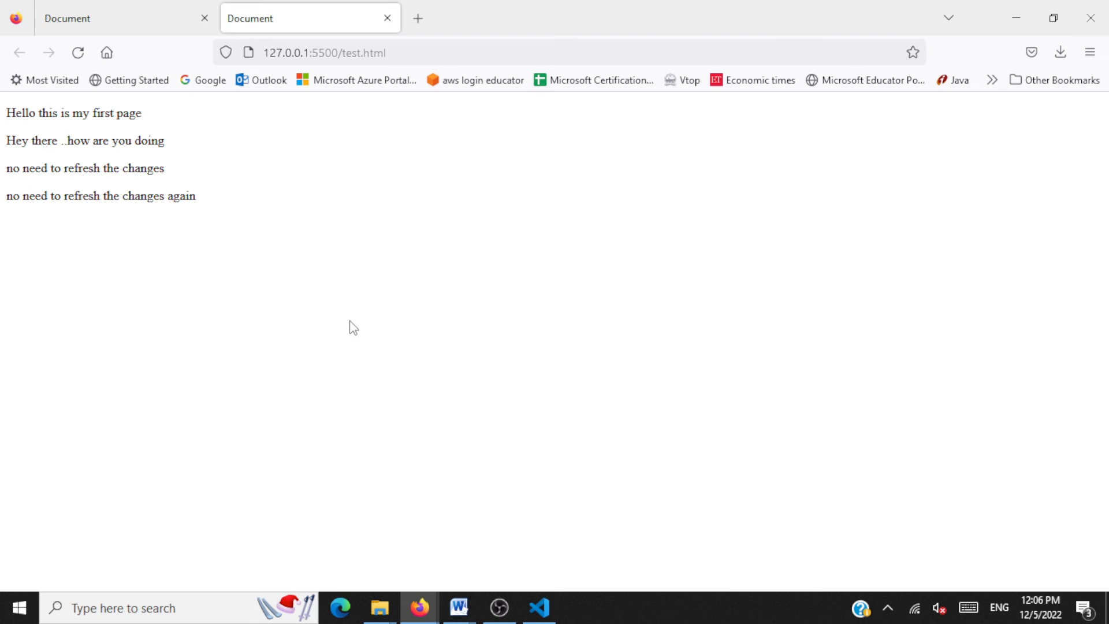
pyautogui.hotkey('alt', 'Tab')
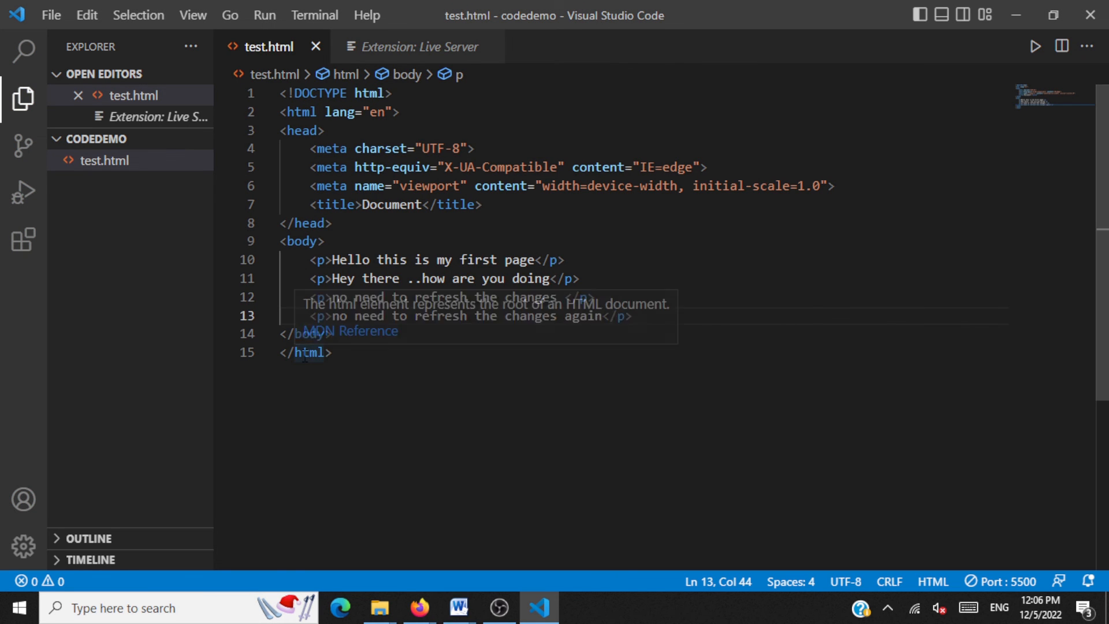
pyautogui.moveTo(279, 131); pyautogui.dragTo(642, 321)
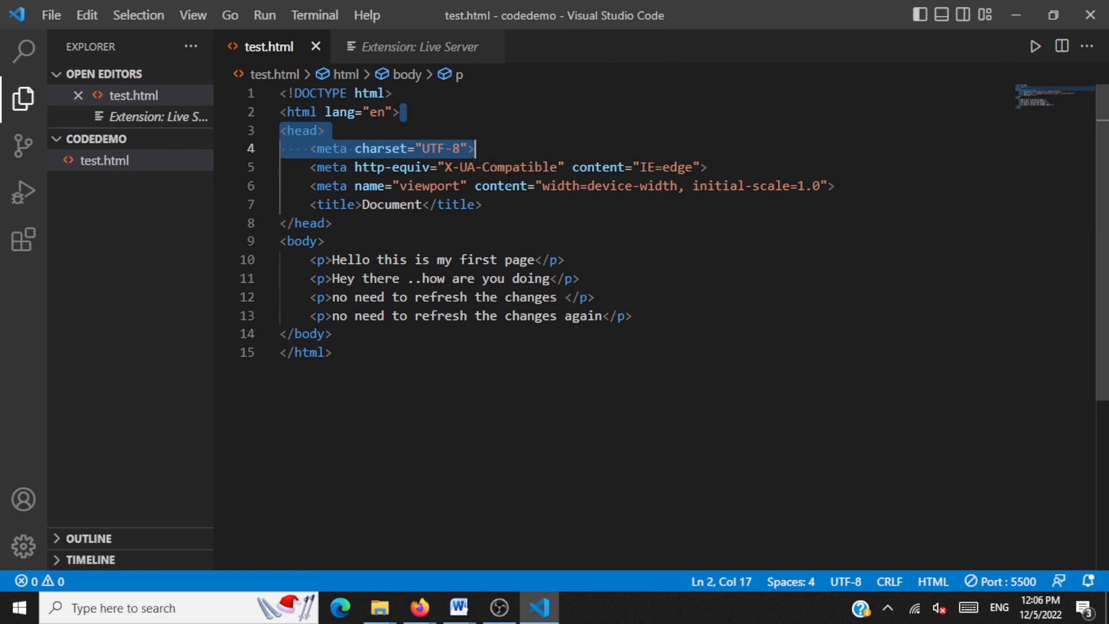
# Add Emmet-expanded img and h5 tags after the paragraphs with 'This is heading 5', and save.
pyautogui.click(520, 352)
pyautogui.click(768, 316)
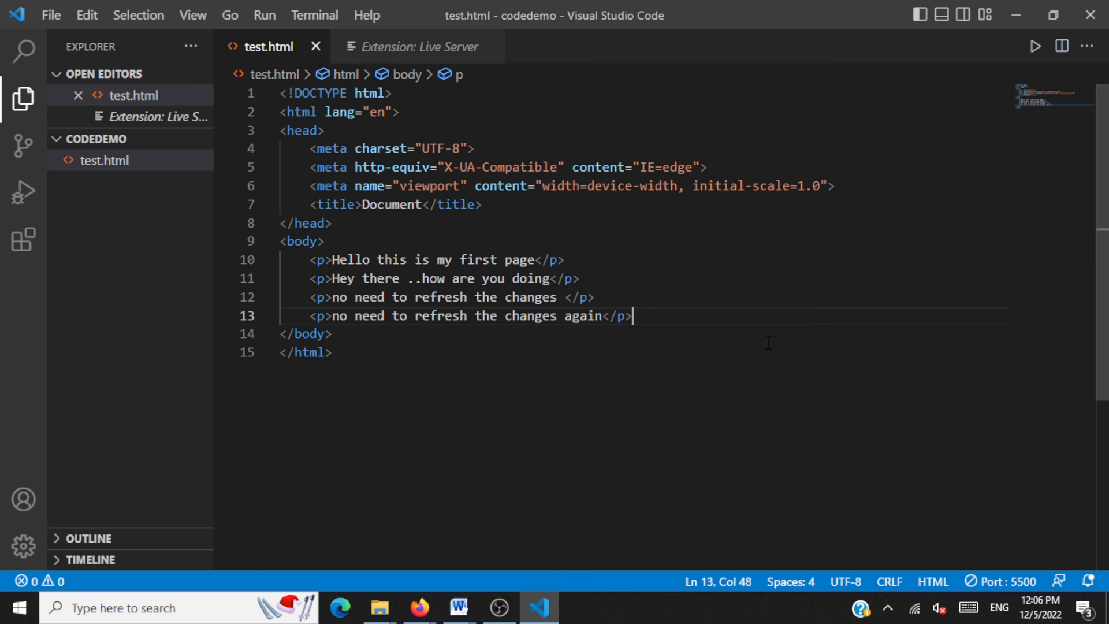
pyautogui.press('Return')
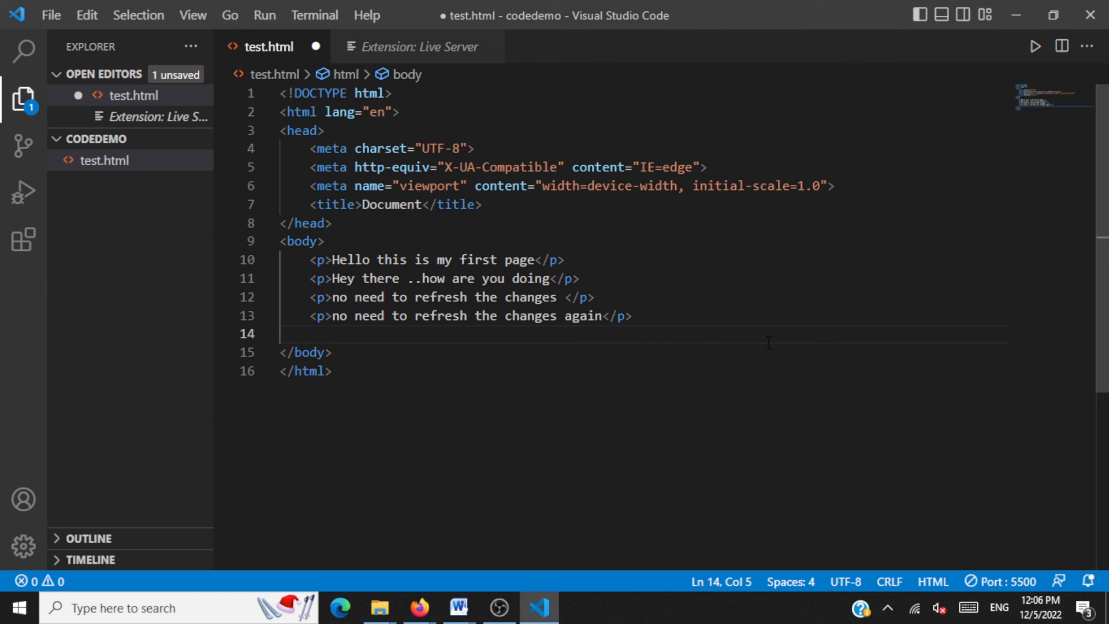
pyautogui.write('img')
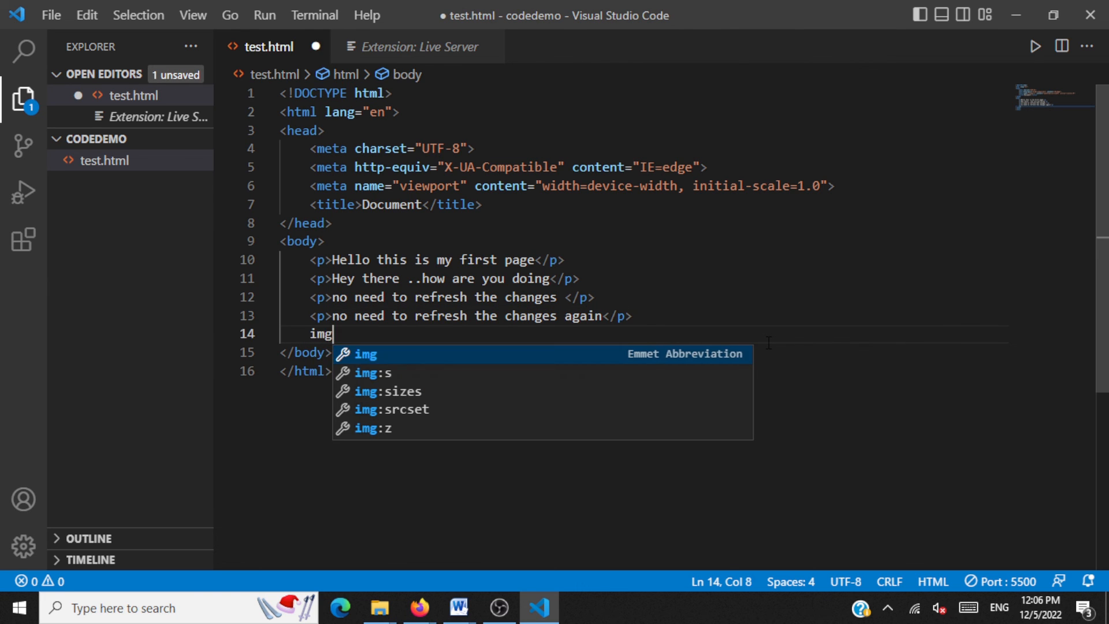
pyautogui.press('Tab')
pyautogui.press('Tab')
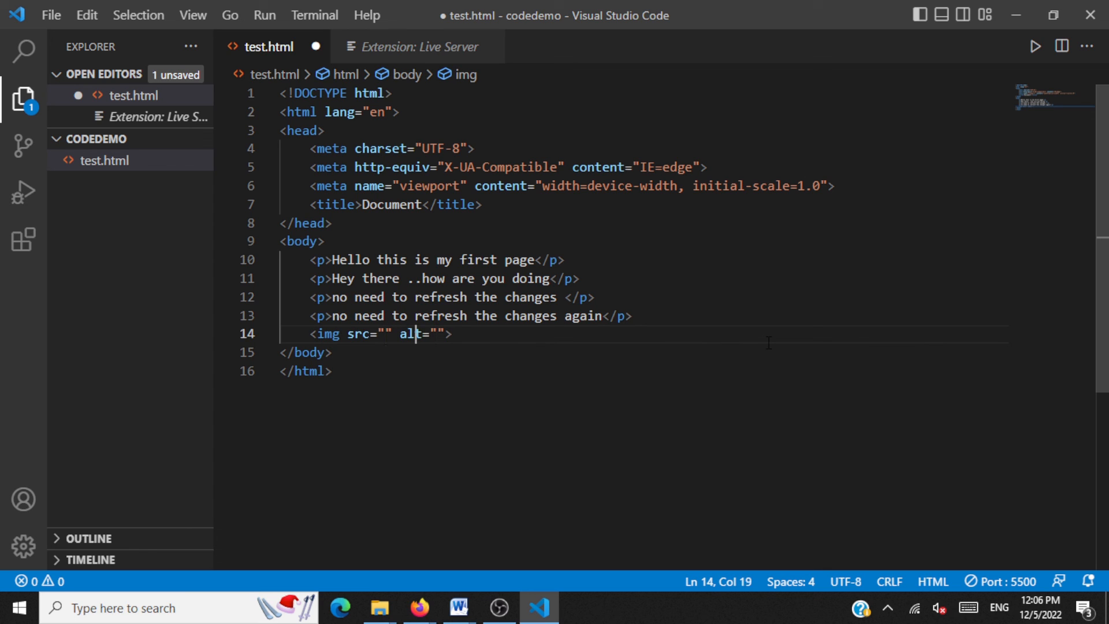
pyautogui.press('Right')
pyautogui.press('Right')
pyautogui.press('Right')
pyautogui.press('Return')
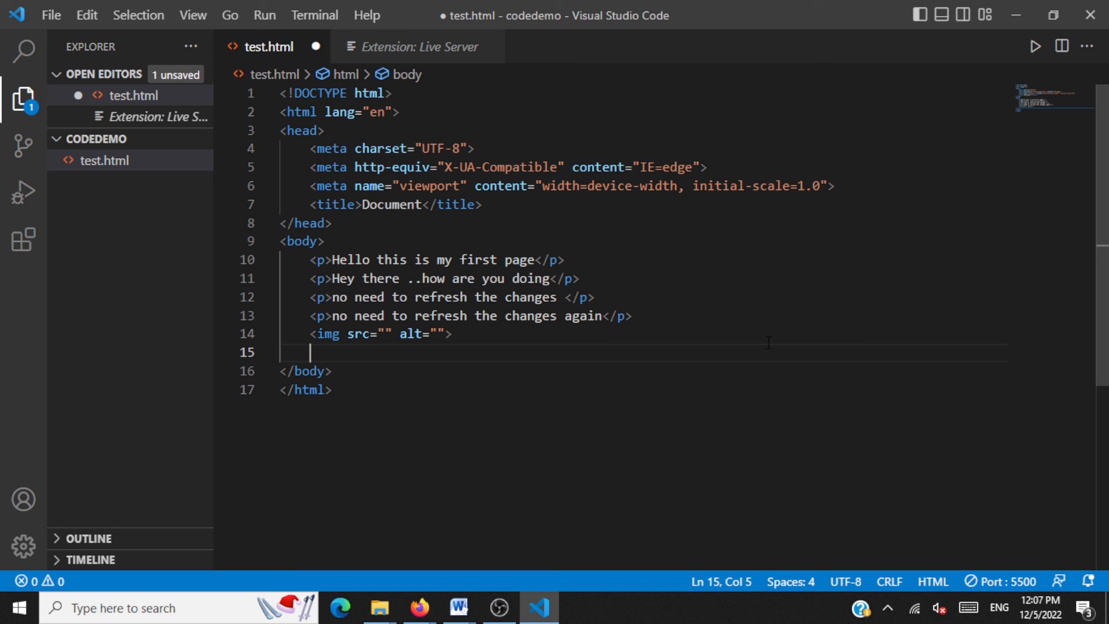
pyautogui.write('h5')
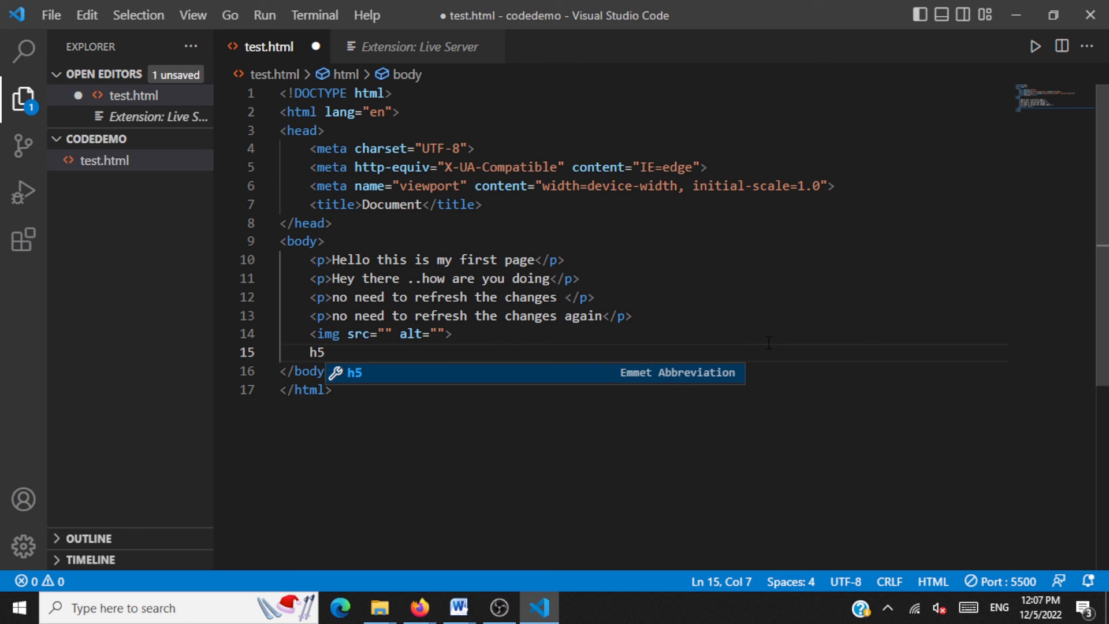
pyautogui.press('Tab')
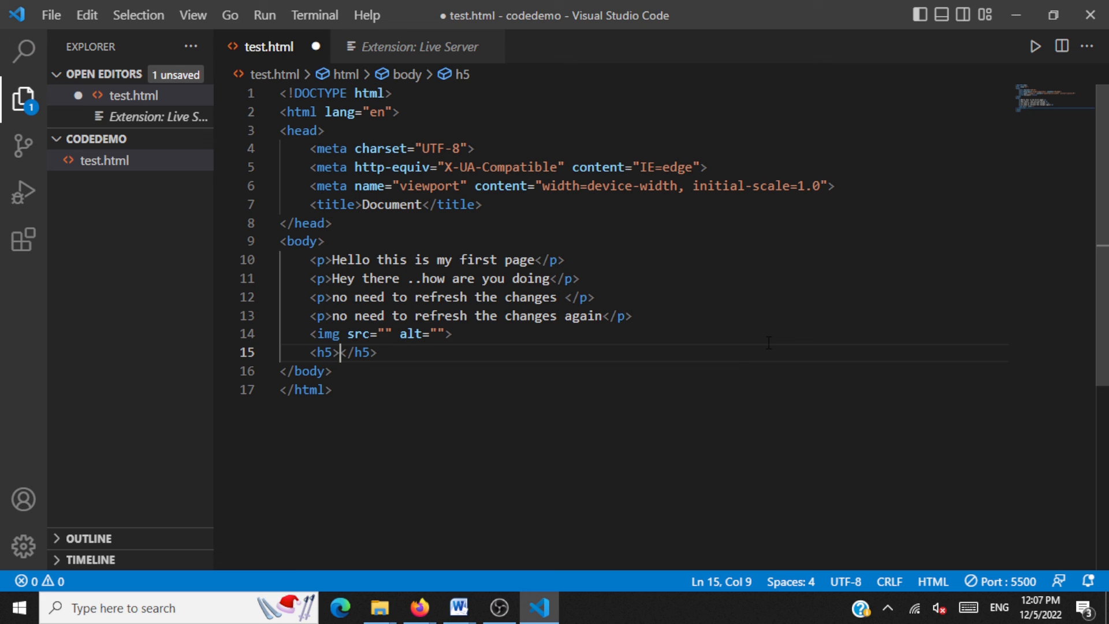
pyautogui.write('This is ')
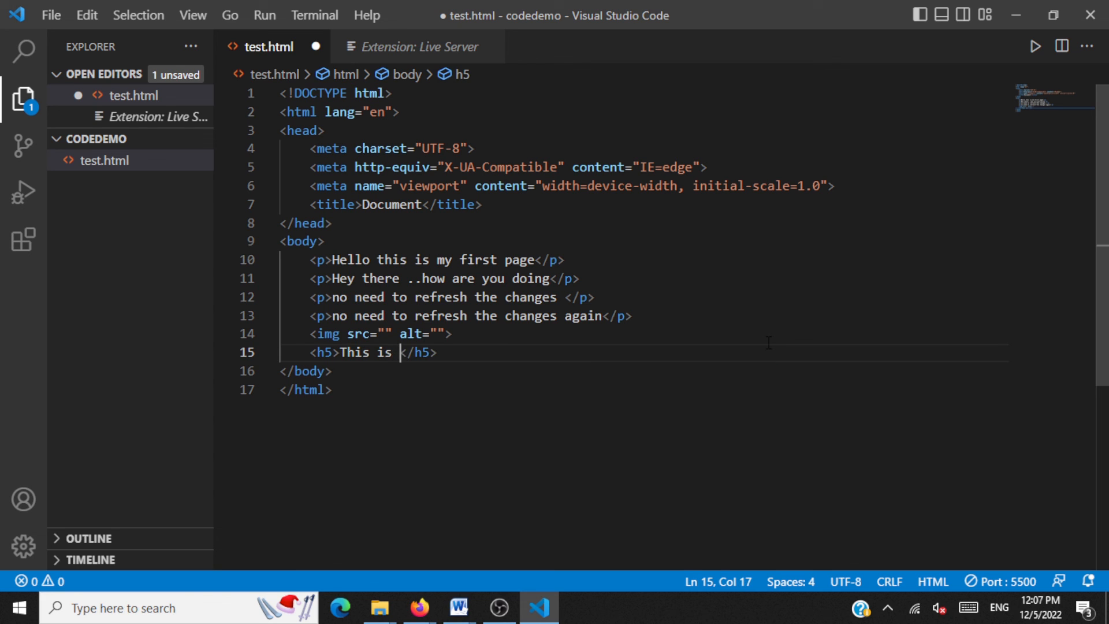
pyautogui.write('heading 5')
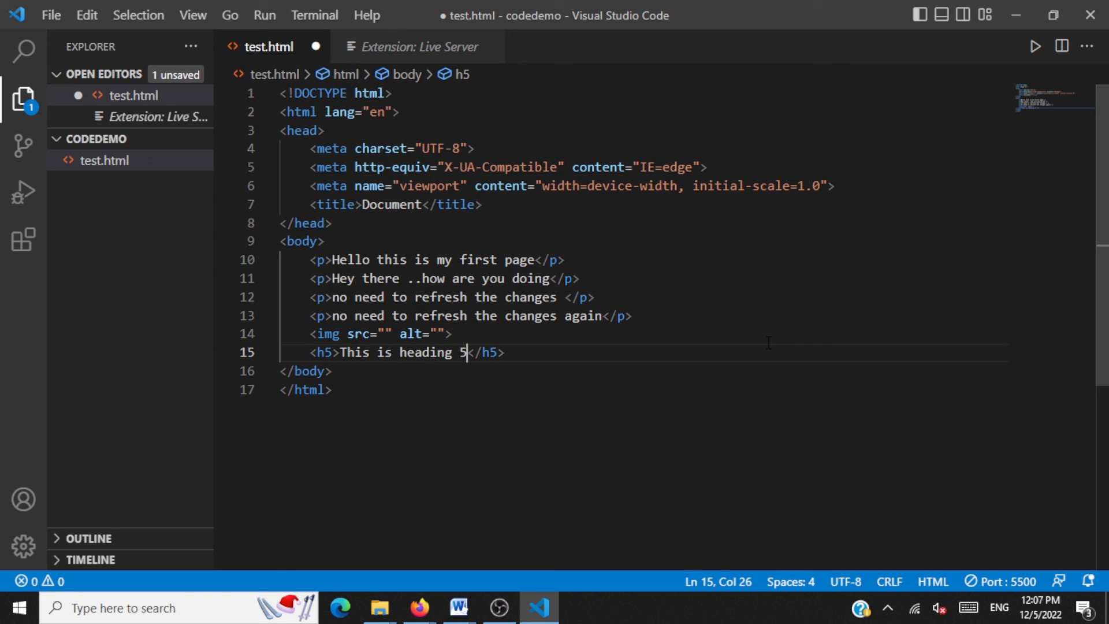
pyautogui.hotkey('ctrl', 's')
# Delete the empty image tag line, save, and confirm the h5 heading renders live in Firefox.
pyautogui.press('Up')
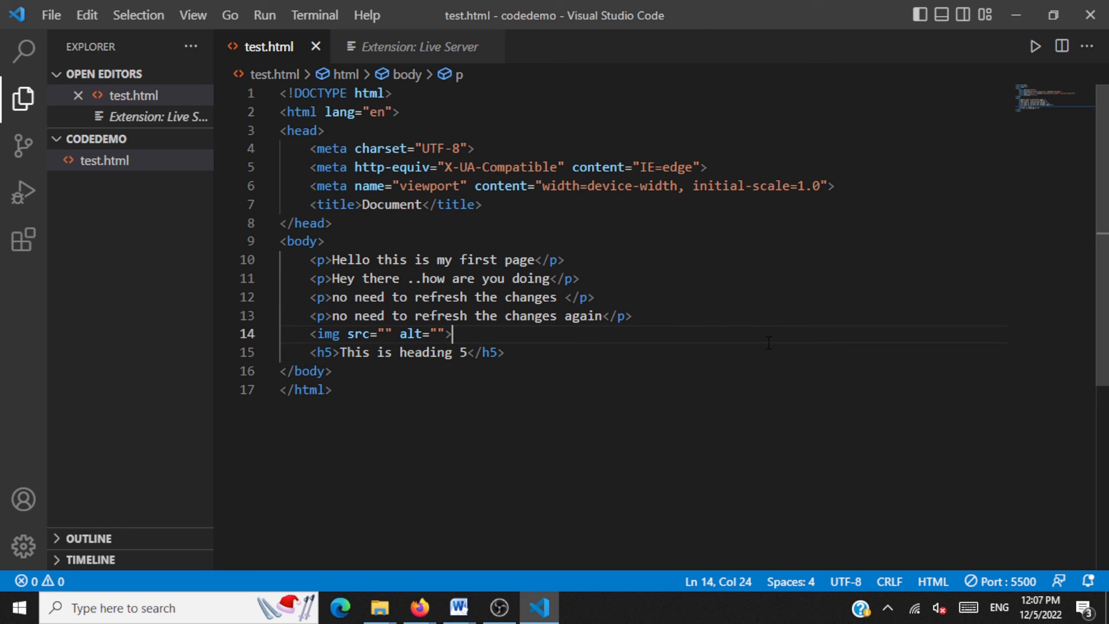
pyautogui.press('BackSpace')
pyautogui.press('BackSpace')
pyautogui.press('BackSpace')
pyautogui.press('BackSpace')
pyautogui.press('BackSpace')
pyautogui.press('BackSpace')
pyautogui.press('BackSpace')
pyautogui.press('BackSpace')
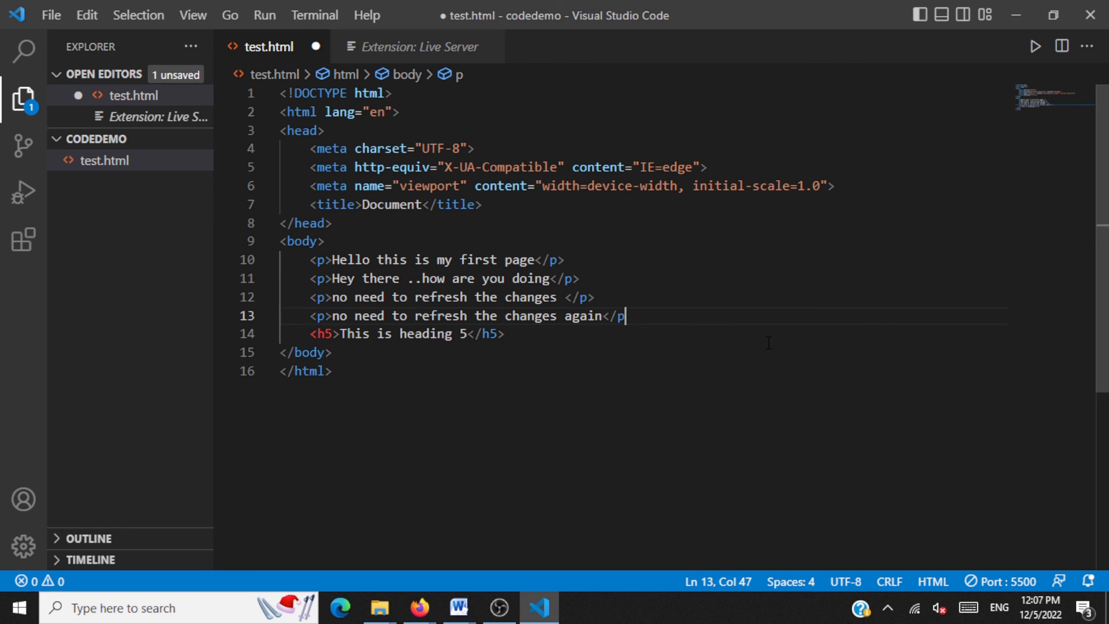
pyautogui.hotkey('ctrl', 's')
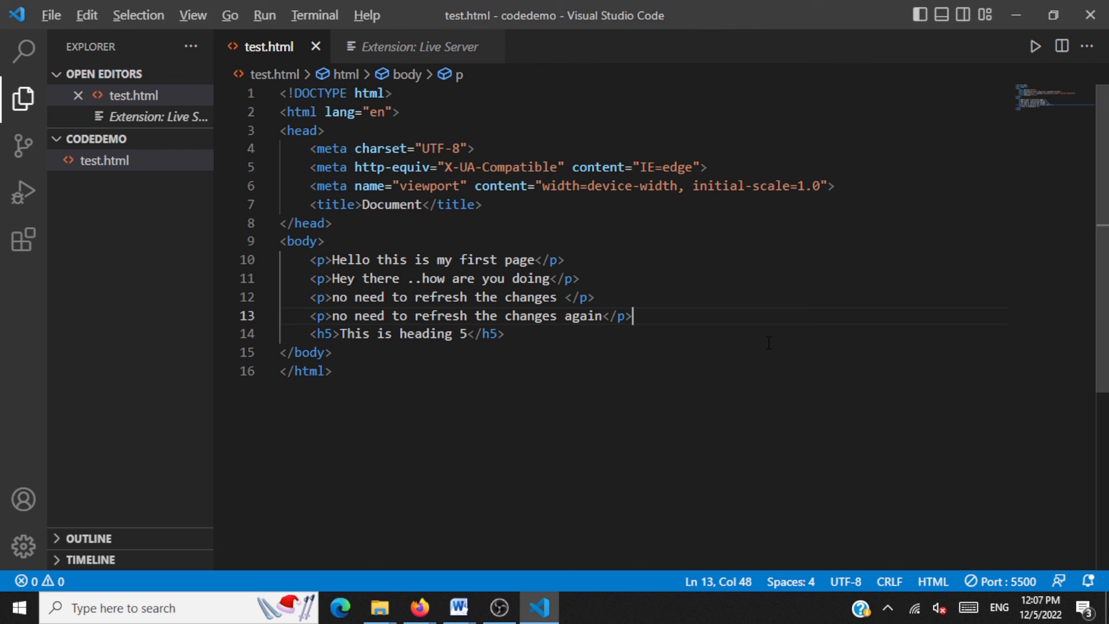
pyautogui.hotkey('alt', 'Tab')
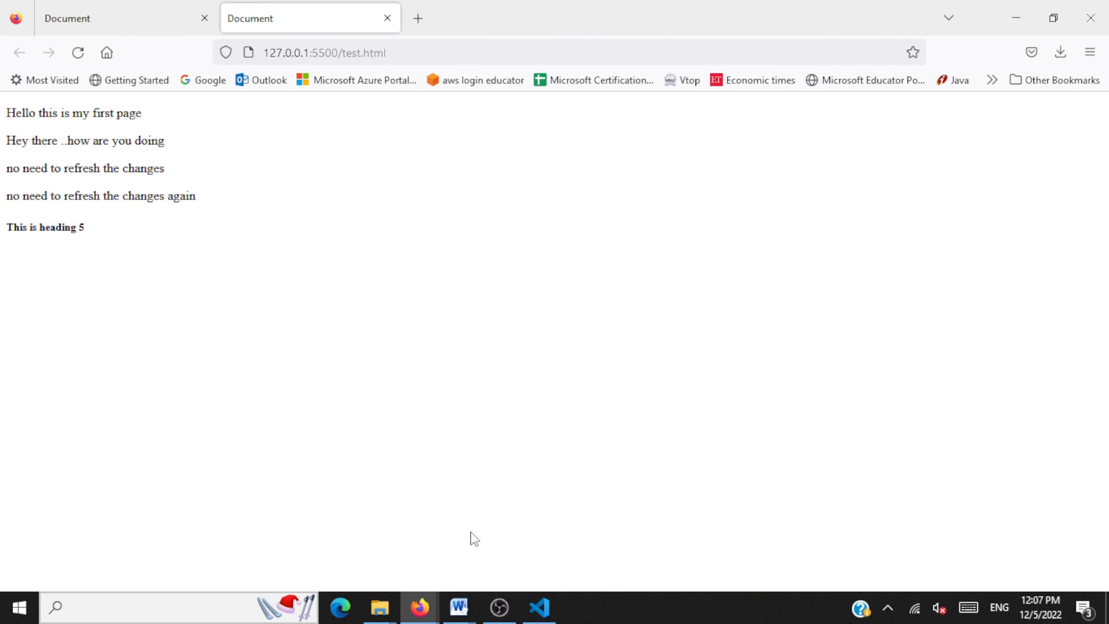
pyautogui.click(539, 607)
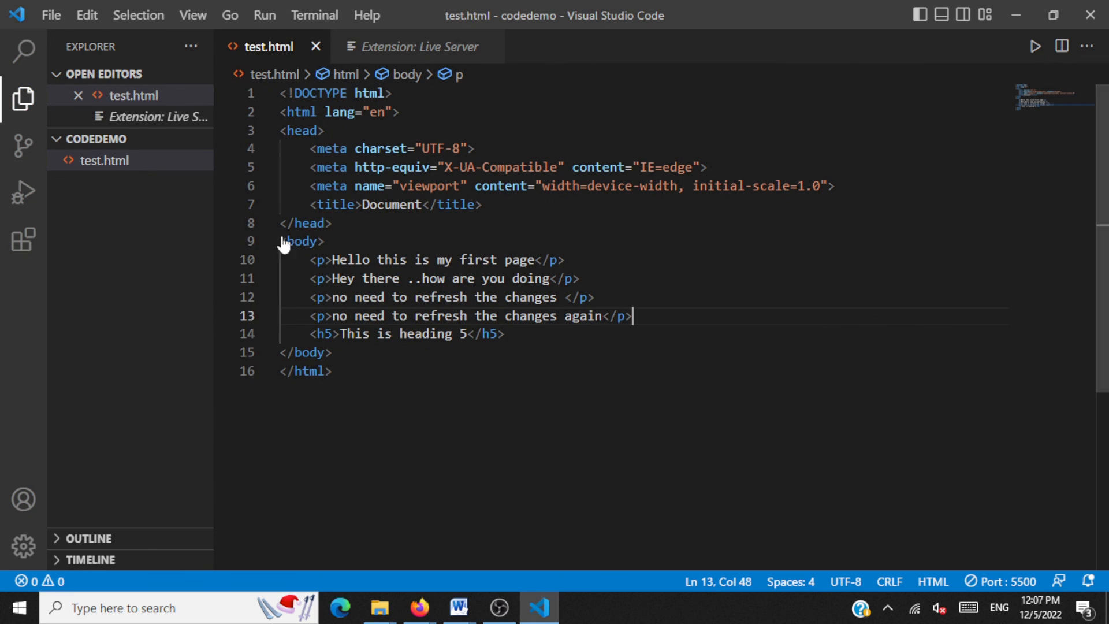
pyautogui.click(599, 397)
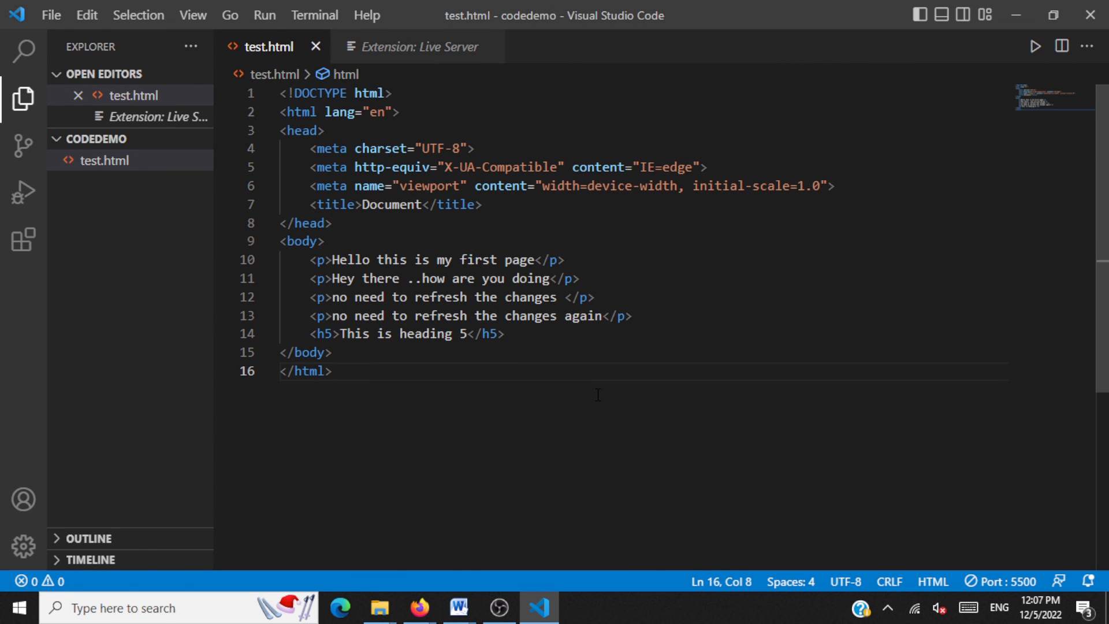